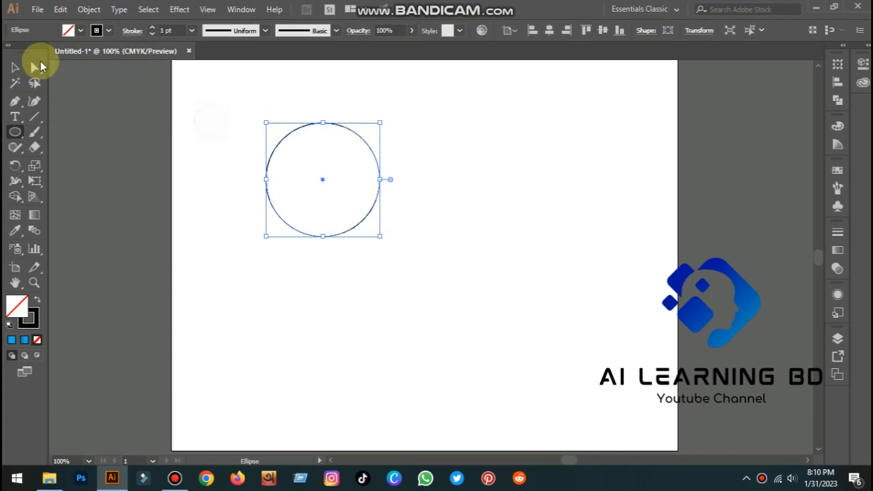
Make two copies of the circle in a horizontal row, overlapping it, with the second copy offset about 39 px from the first.
click(15, 67)
click(480, 178)
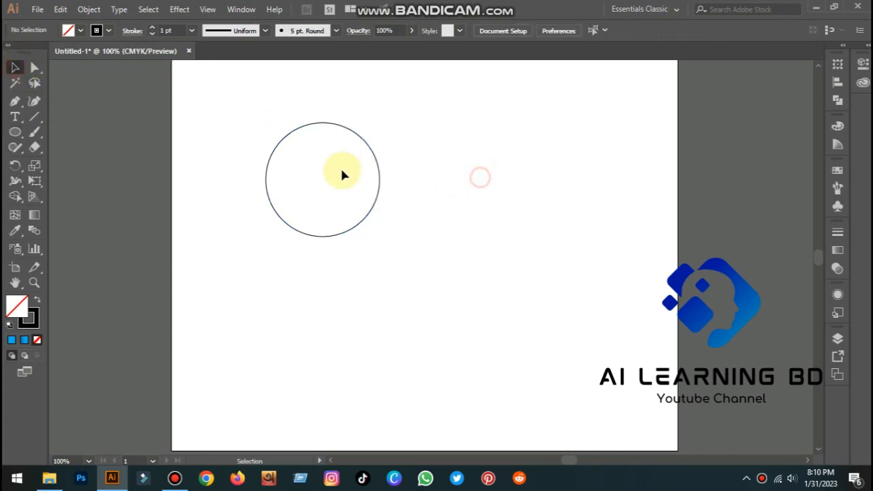
click(379, 171)
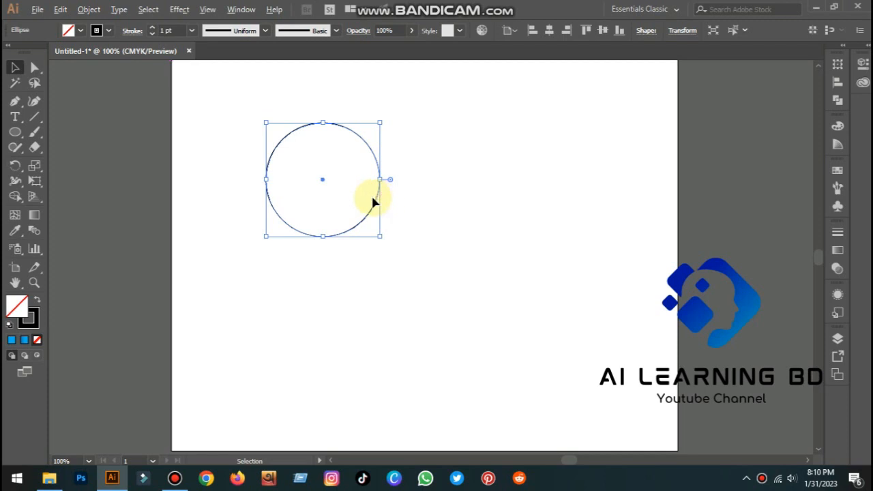
drag(375, 202, 430, 204)
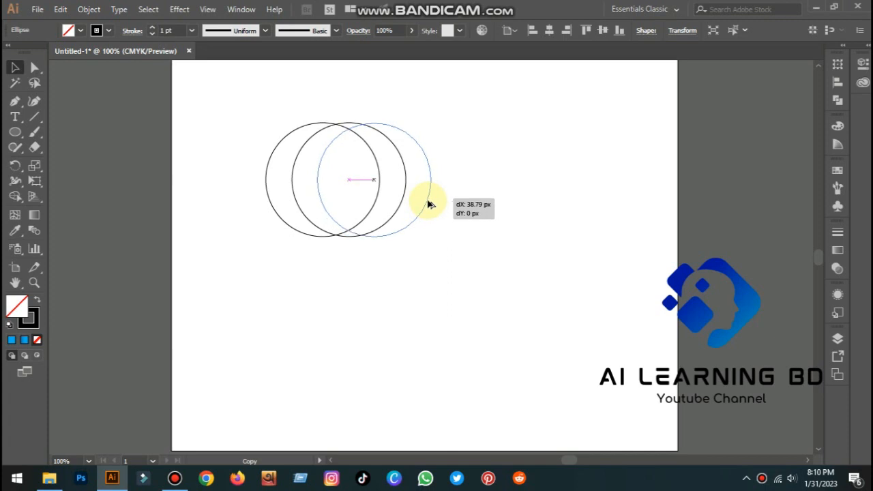
drag(428, 202, 427, 203)
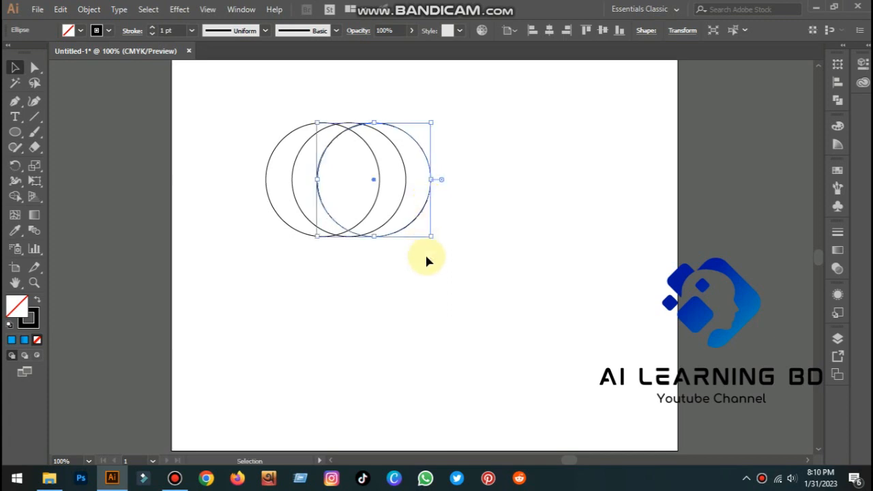
Select all three circles and merge the middle circle's left crescent and its upper tip with Shape Builder in a blue fill.
drag(428, 297, 217, 178)
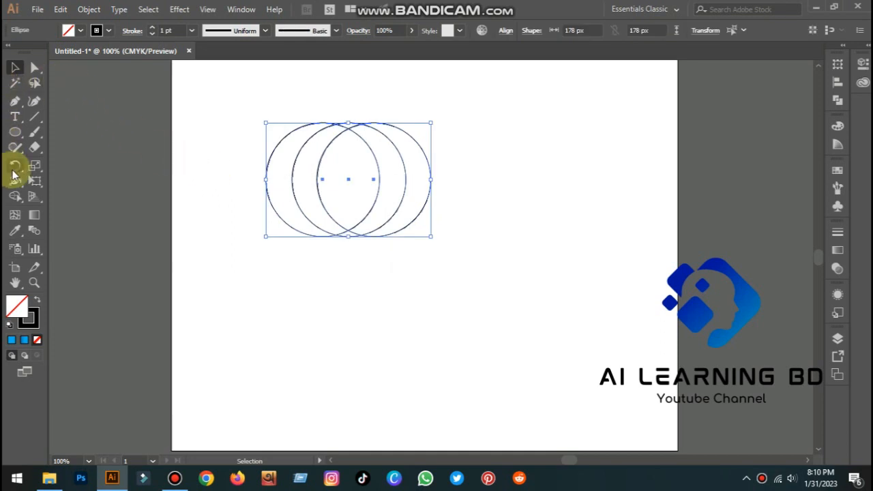
click(15, 194)
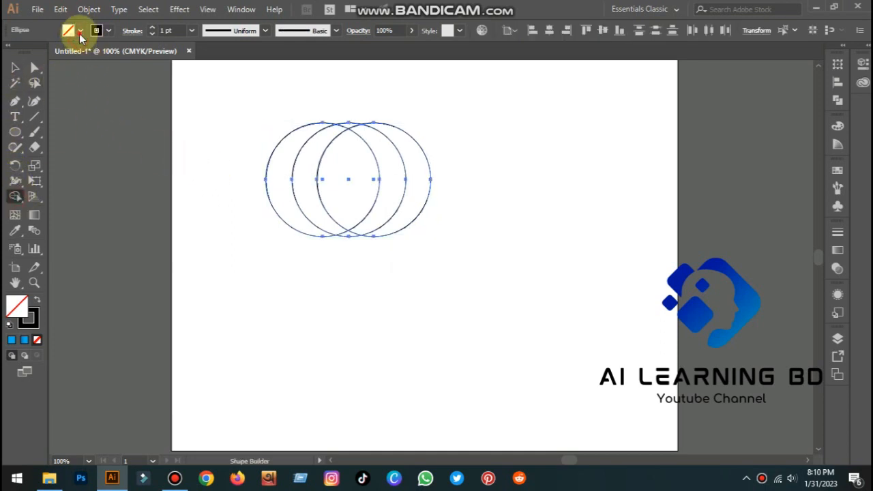
click(79, 31)
click(68, 64)
click(16, 195)
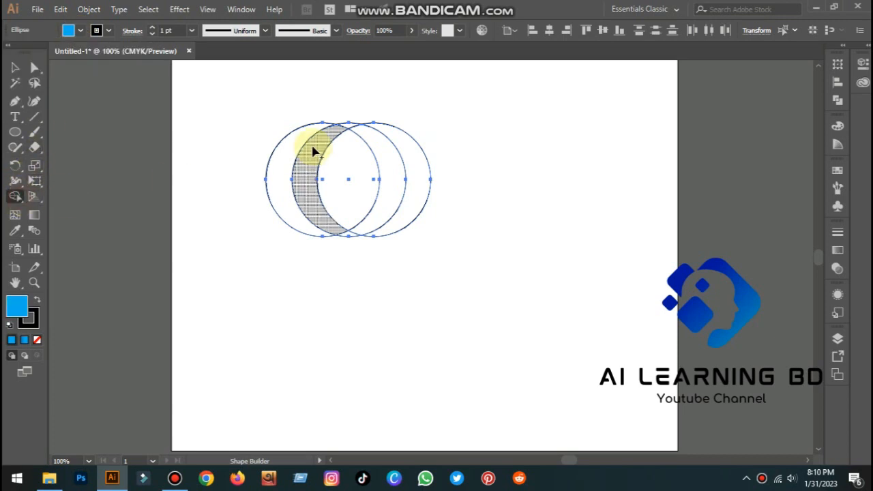
drag(331, 141, 349, 127)
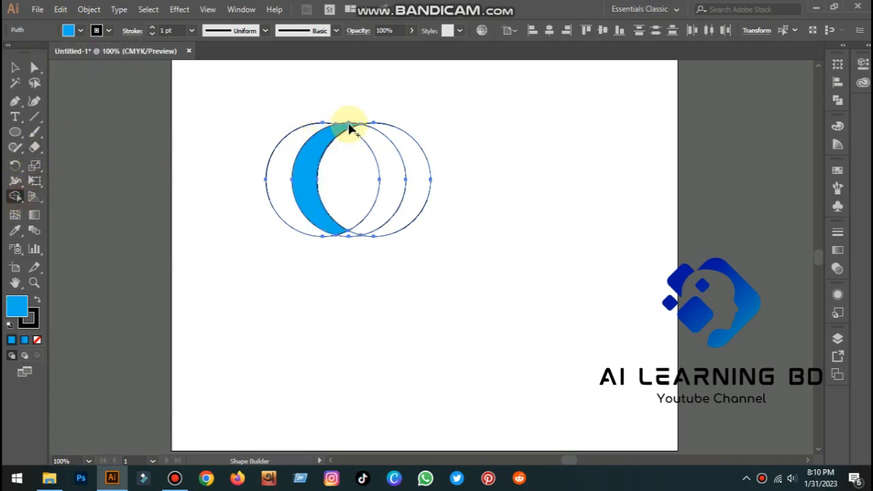
Merge the middle circle's right crescent and its lower tip with Shape Builder in a green fill, and deselect everything.
click(15, 67)
click(78, 31)
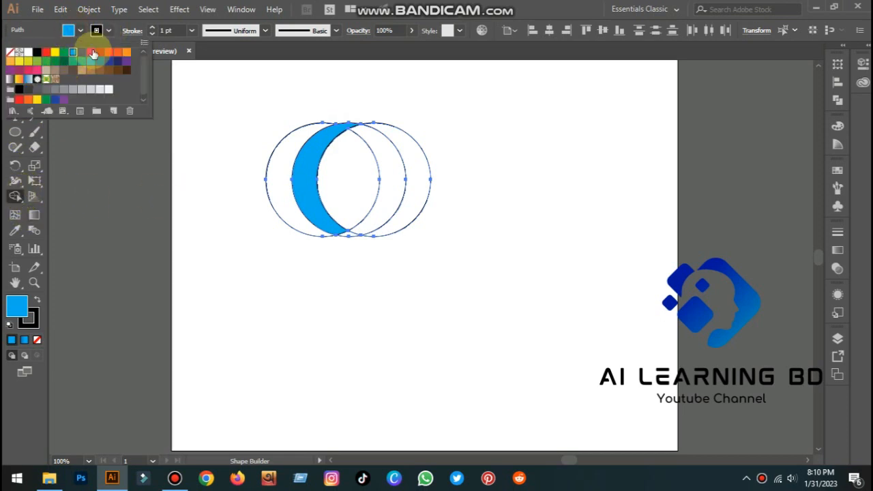
click(78, 64)
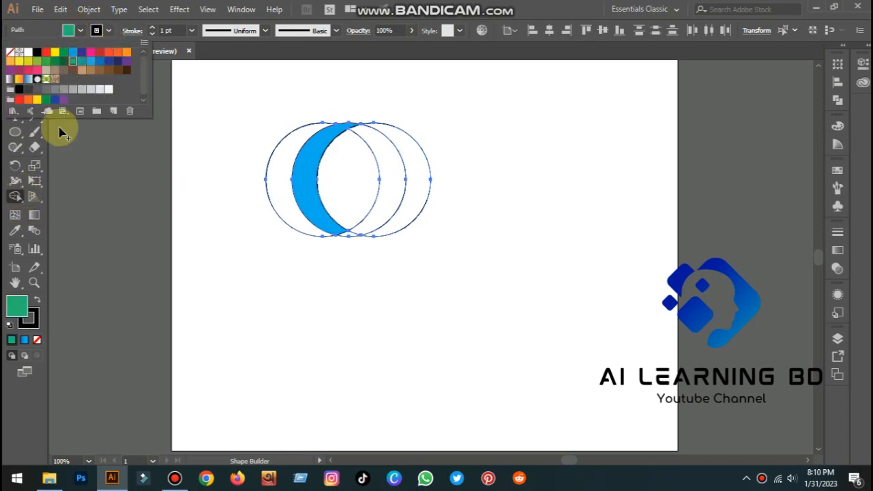
click(8, 197)
double_click(8, 197)
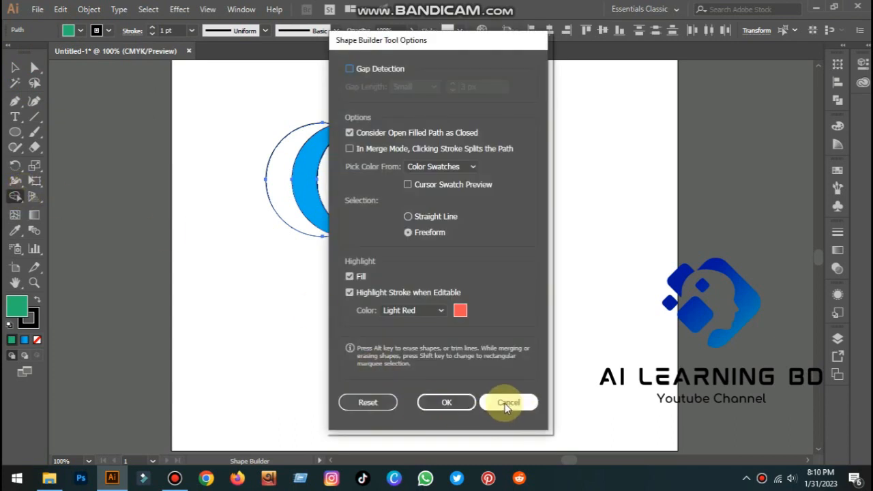
click(504, 403)
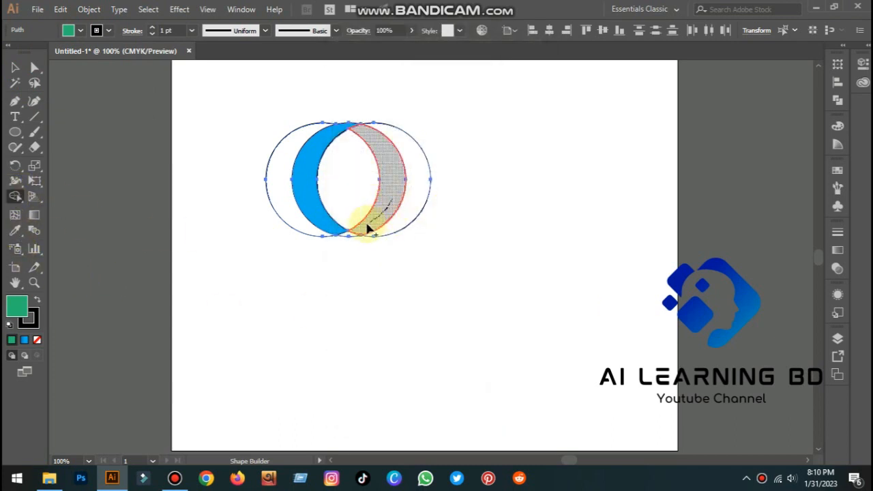
drag(347, 235, 346, 235)
click(14, 65)
click(469, 379)
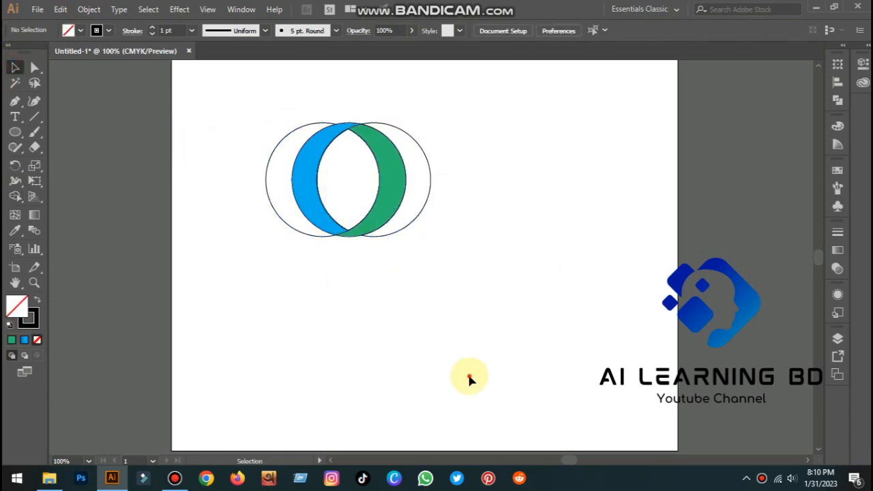
Cut the blue and green crescents from the artwork and delete the leftover circle outlines.
click(380, 195)
click(581, 243)
click(392, 198)
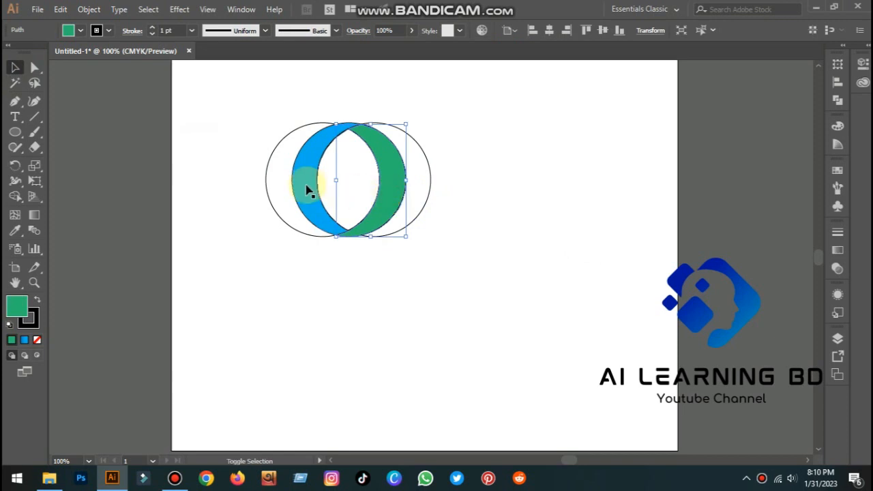
shift+click(306, 188)
click(60, 9)
click(80, 58)
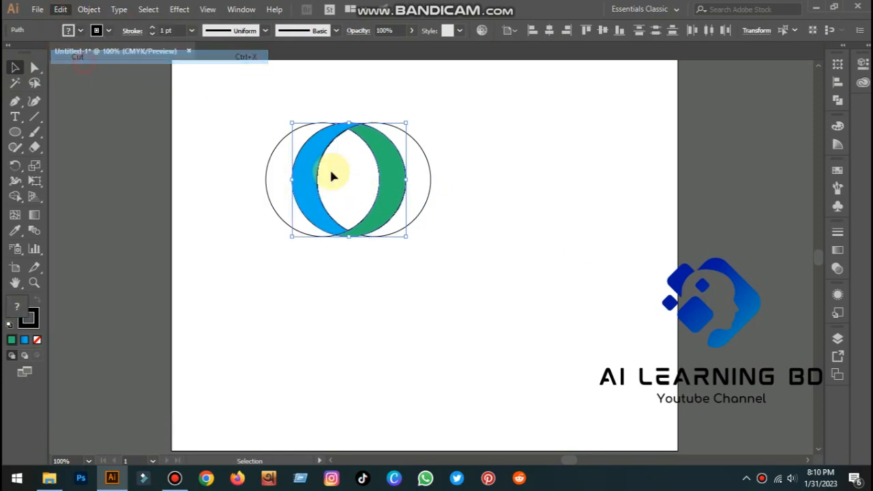
drag(491, 273, 224, 180)
key(Delete)
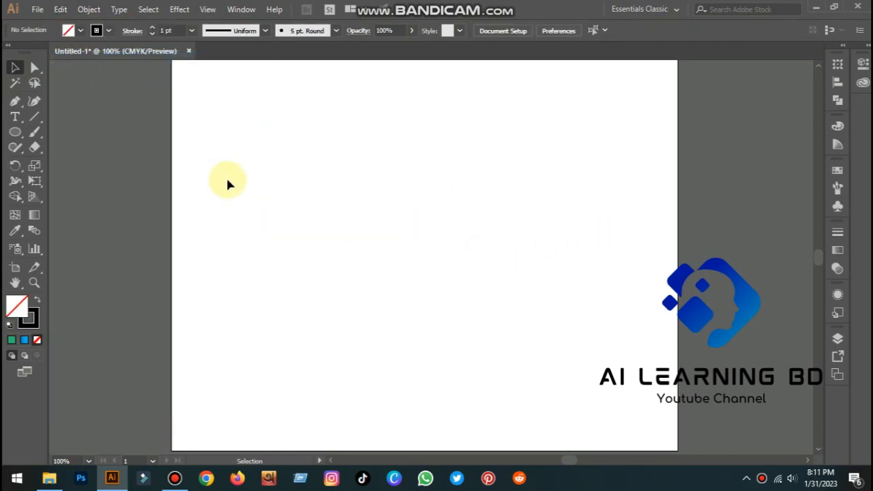
Paste the two crescents back onto the artboard and scale them up together into a larger ring near its centre.
click(60, 9)
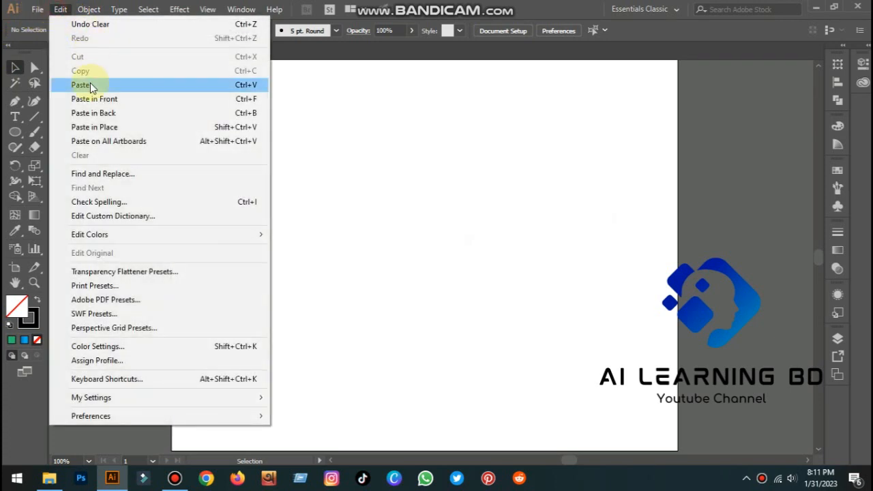
click(89, 85)
drag(263, 146, 570, 386)
drag(488, 314, 546, 348)
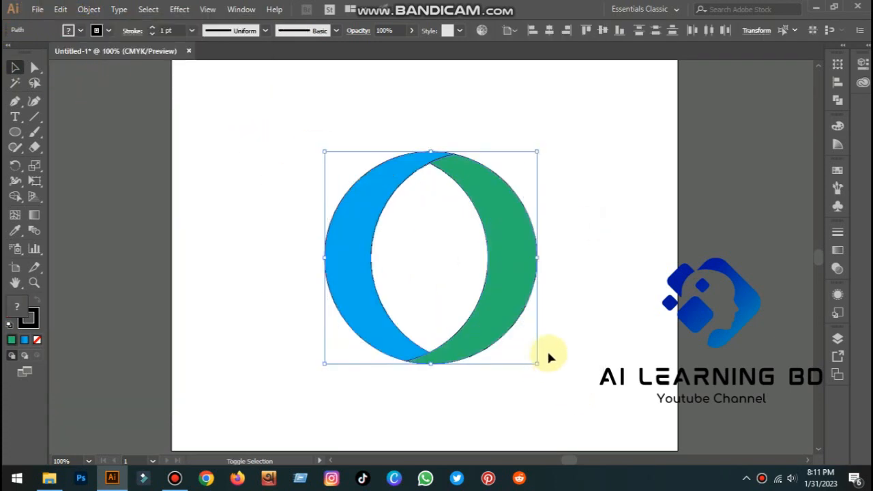
click(578, 322)
Offset the green crescent's path by 10 px with miter joins and a miter limit of 5, using the preview.
click(478, 334)
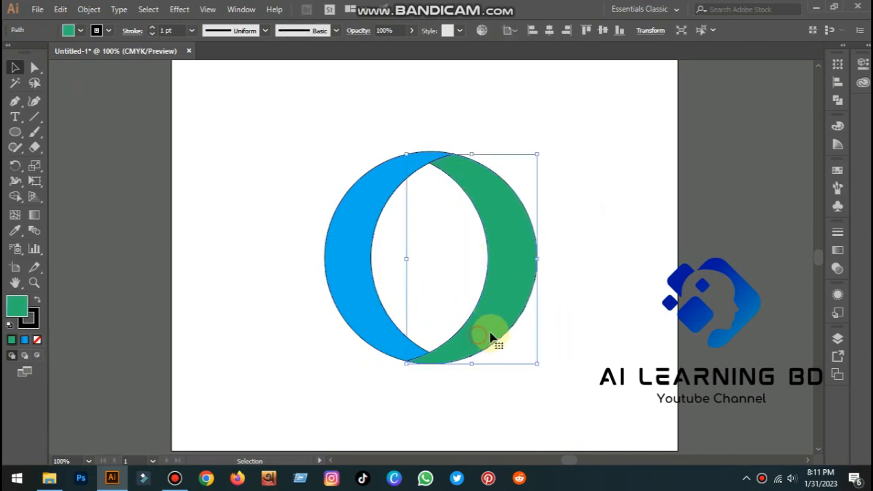
click(87, 9)
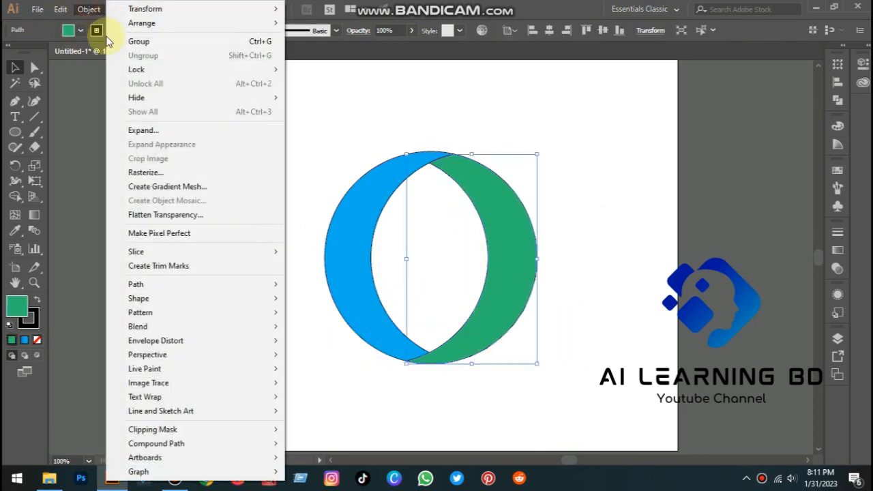
mouse_move(164, 281)
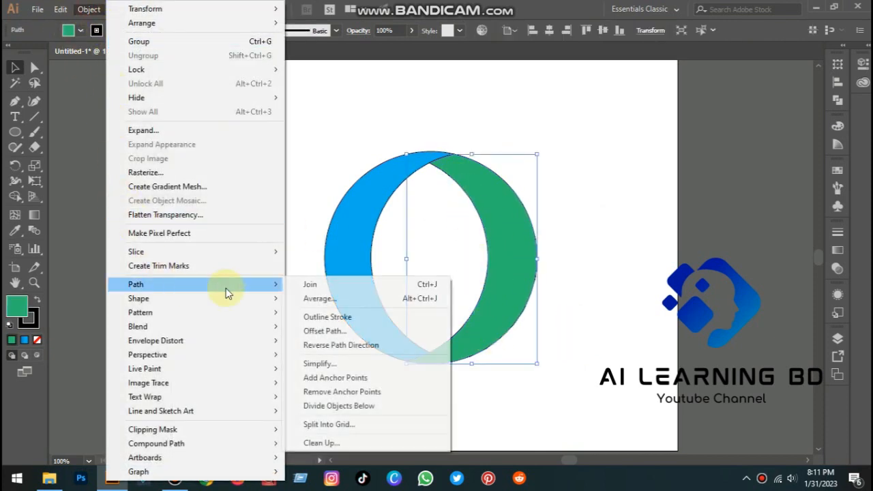
click(317, 331)
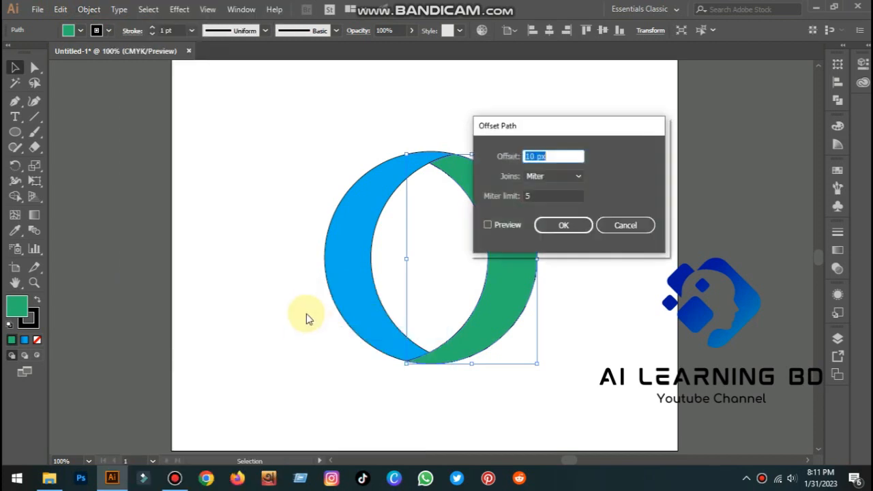
click(511, 225)
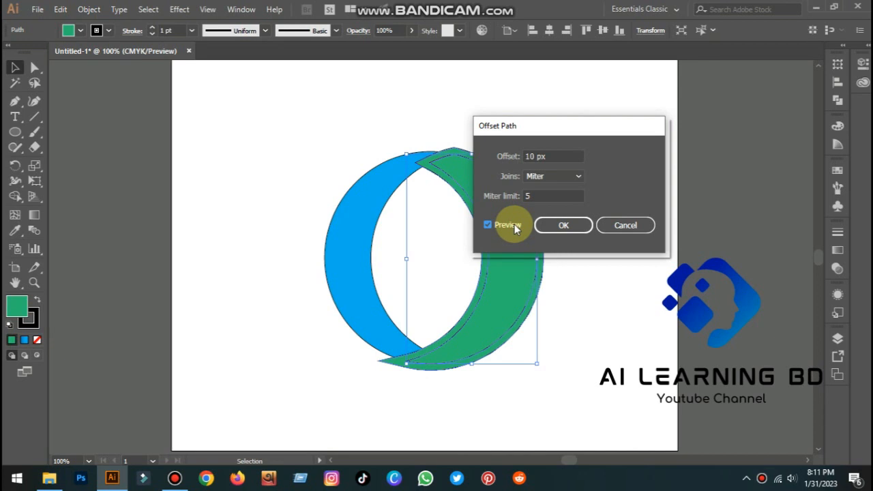
click(575, 231)
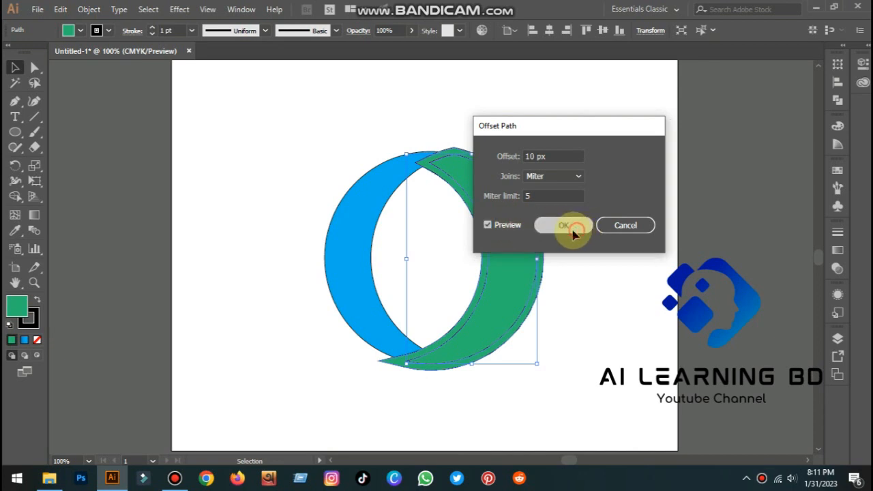
Add the blue crescent to the selection and try to merge the lower overlap regions of the offset green crescent with Shape Builder.
shift+click(370, 314)
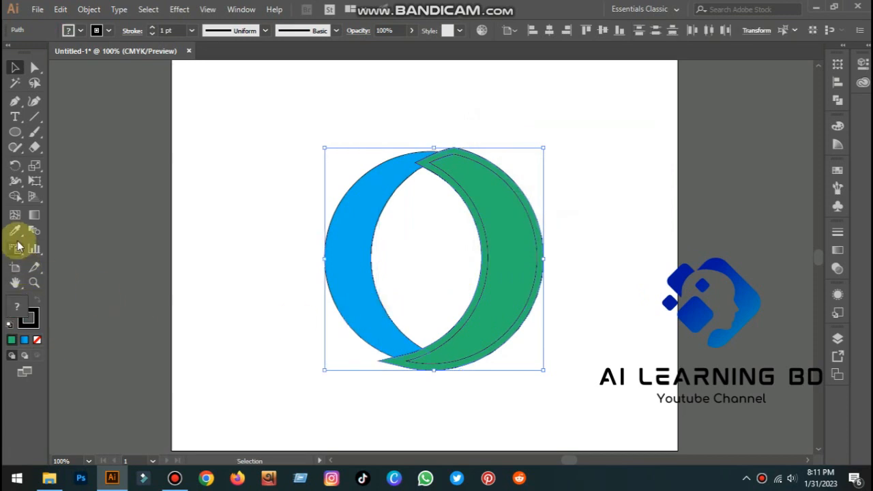
click(15, 196)
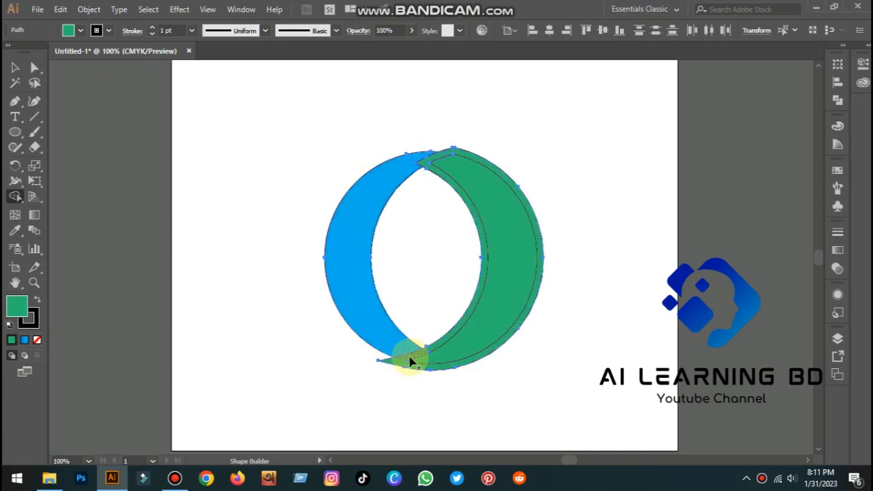
mouse_move(419, 362)
mouse_down()
mouse_move(455, 362)
mouse_move(411, 379)
mouse_up()
drag(418, 359, 437, 364)
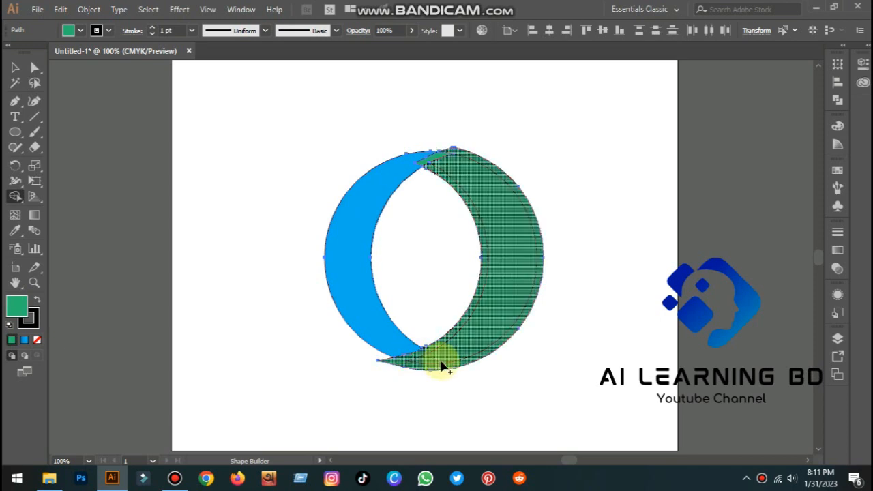
Undo the Shape Builder edits and the green crescent's path offset, and deselect everything.
key(ctrl+z)
key(ctrl+z)
key(ctrl+z)
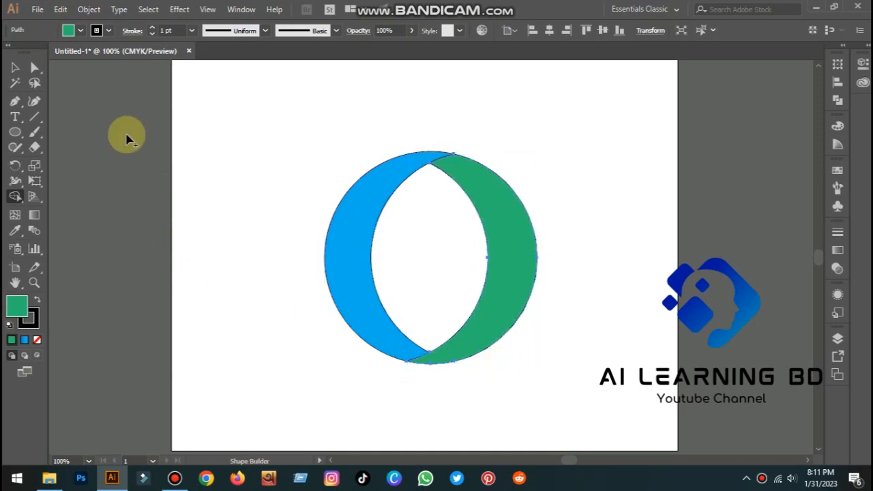
click(15, 67)
click(327, 155)
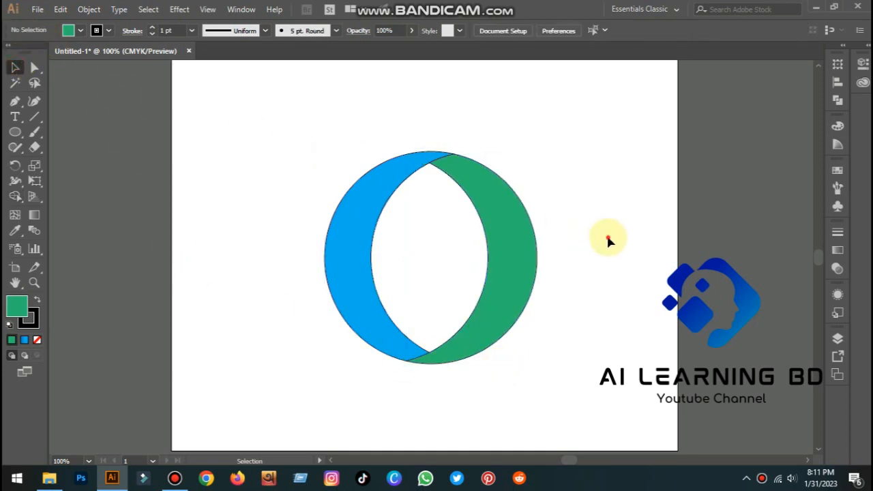
Offset the blue crescent's path by 10 px with miter joins and a miter limit of 5, using the preview.
click(394, 192)
click(89, 9)
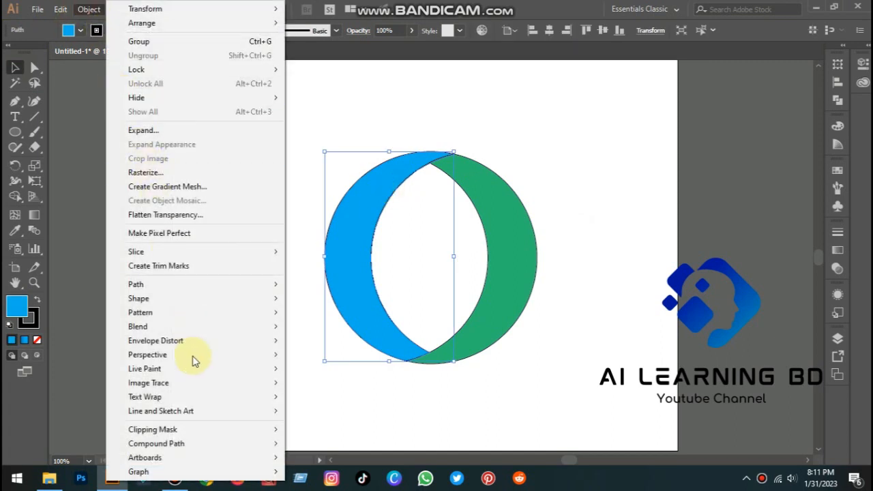
mouse_move(171, 286)
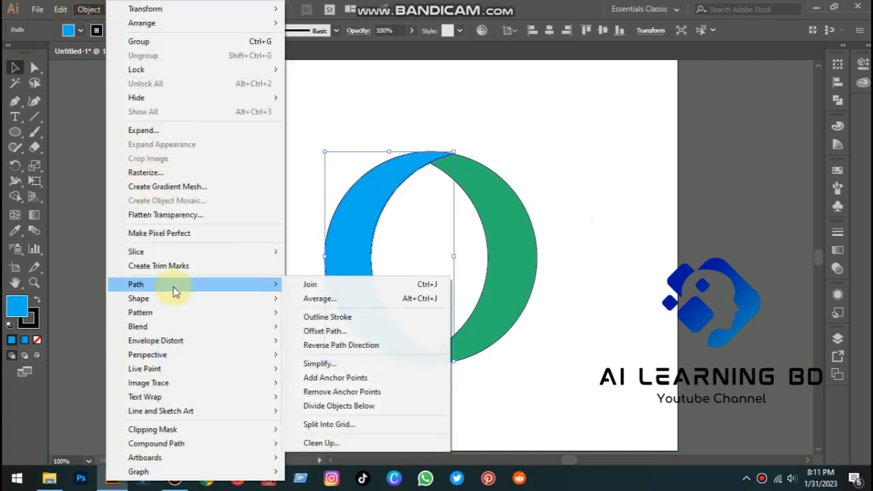
click(345, 333)
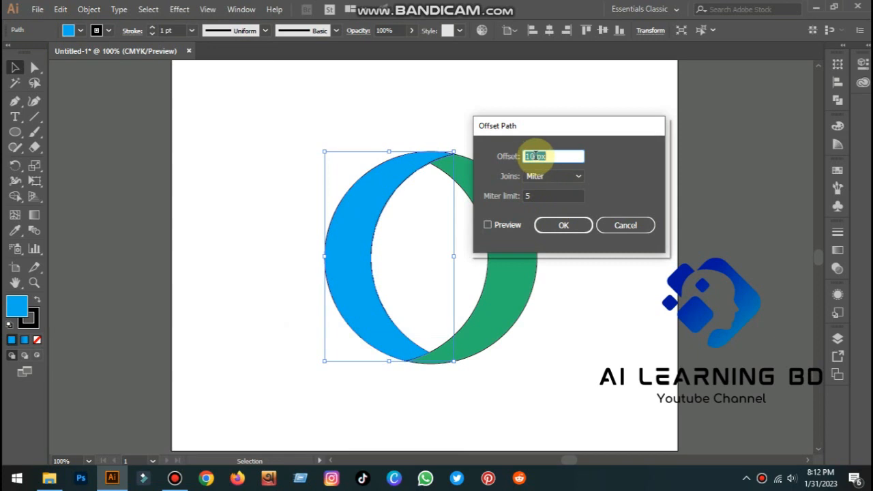
click(488, 225)
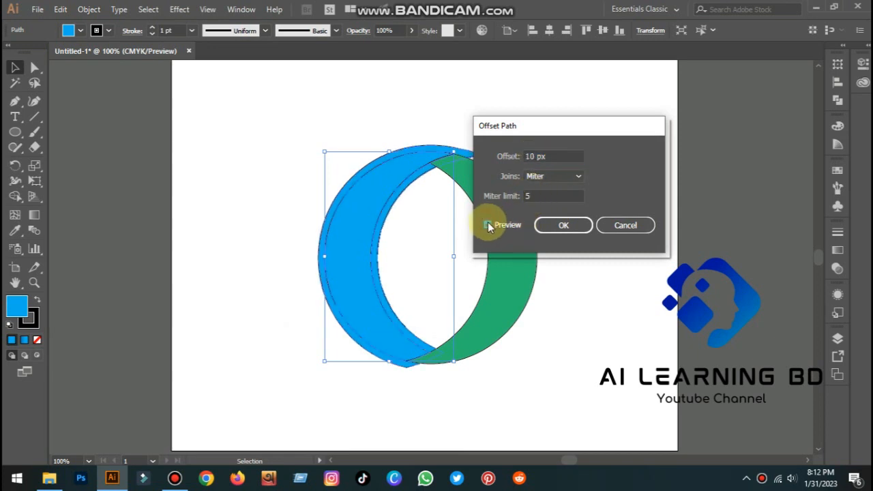
click(562, 226)
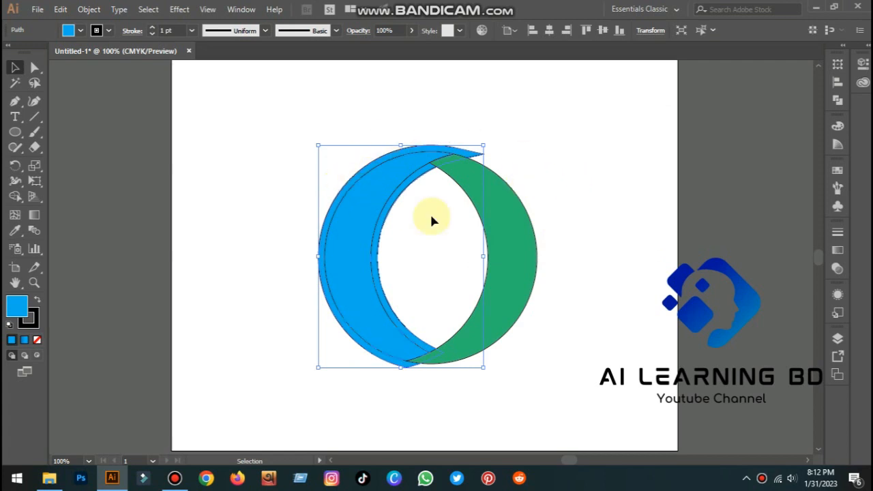
Add the green crescent to the selection and split off its upper overlap with the offset blue crescent using Shape Builder.
click(20, 197)
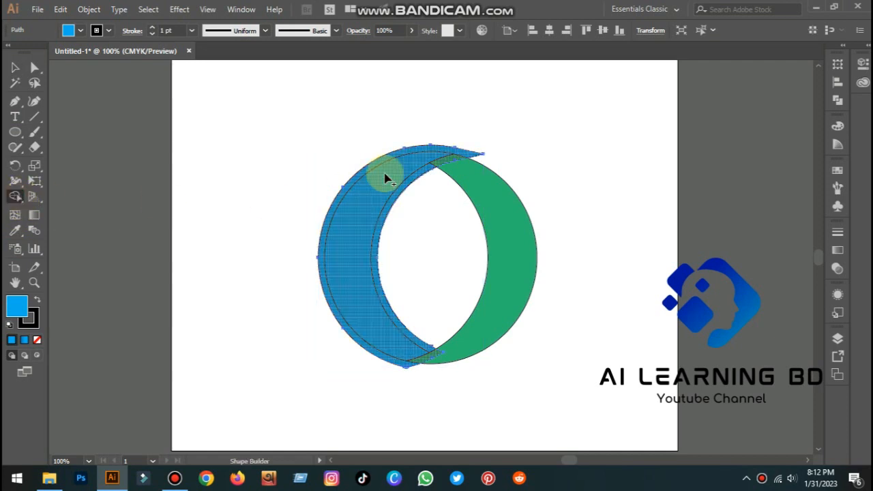
click(15, 67)
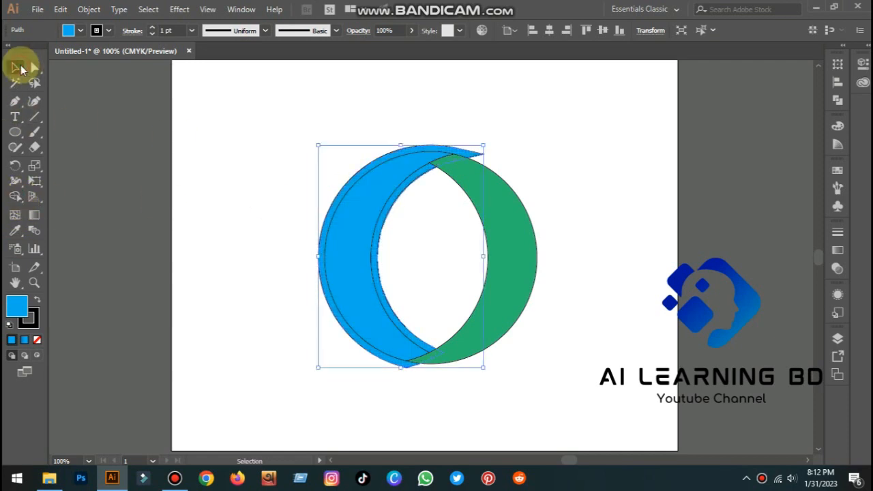
shift+click(496, 216)
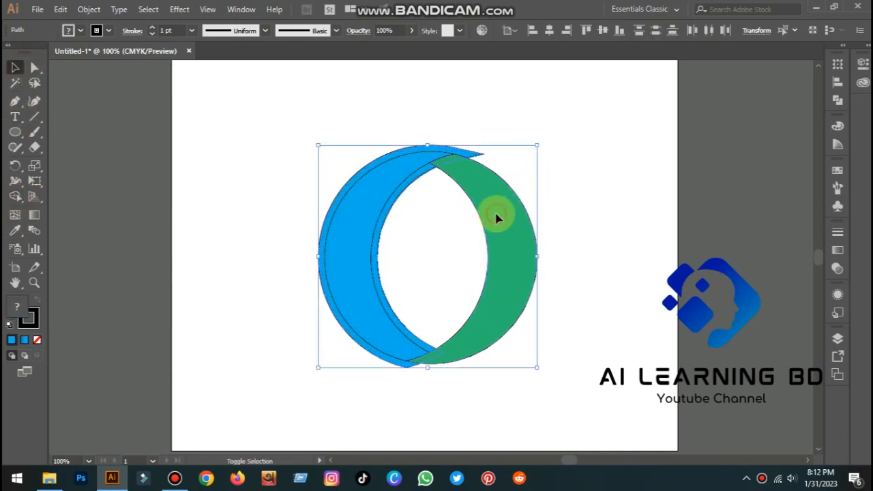
click(13, 202)
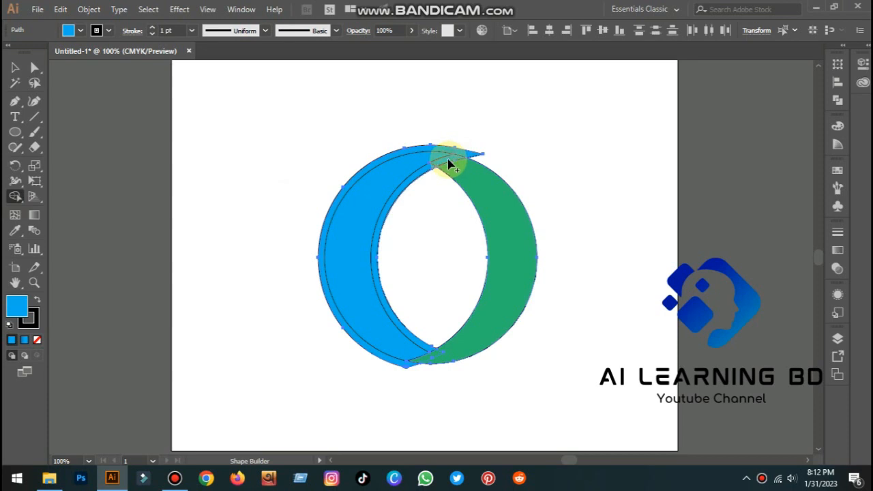
click(15, 67)
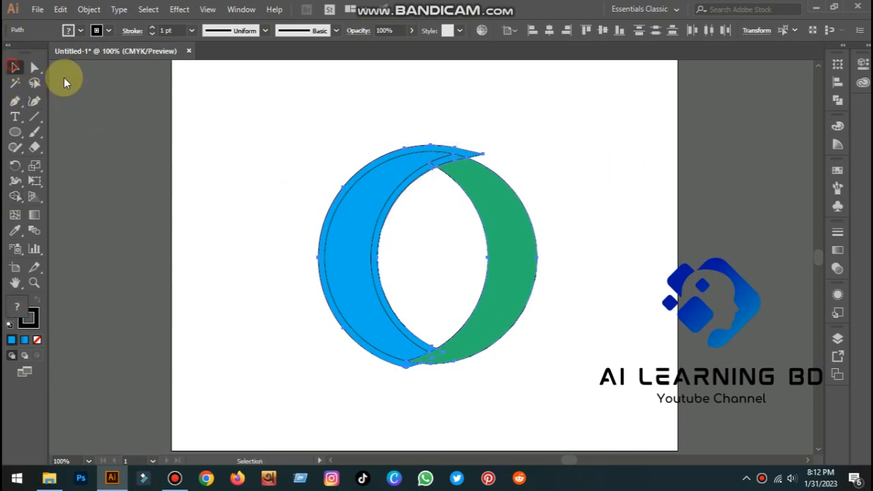
Delete the blue offset shape and the leftover overlap piece to open a gap between the crescents' upper ends.
click(552, 162)
click(473, 156)
key(Delete)
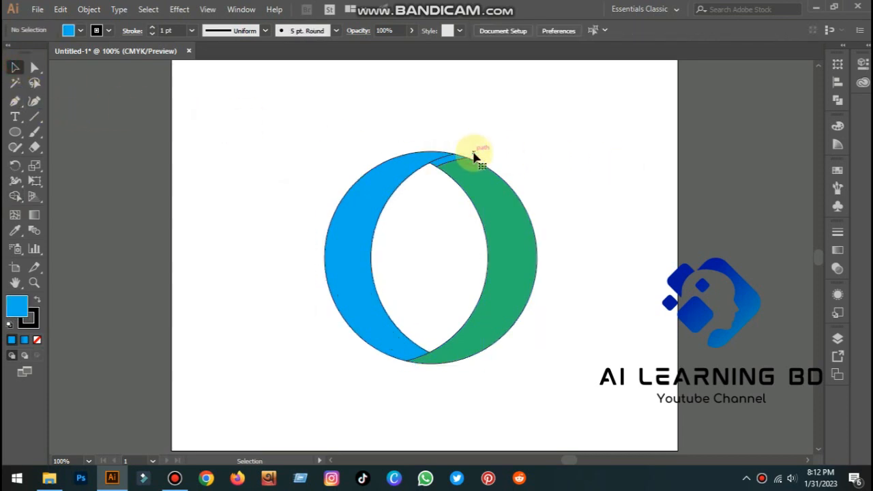
click(452, 162)
key(Delete)
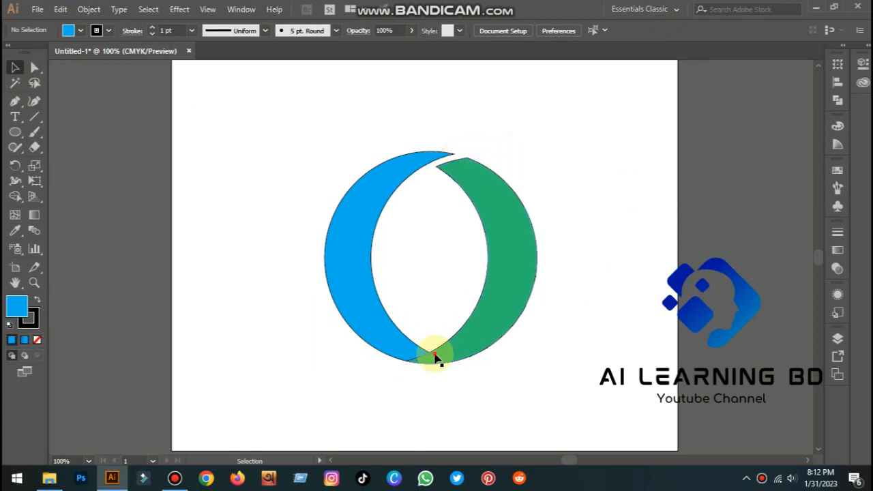
Create an outward Offset Path around the green crescent.
click(436, 358)
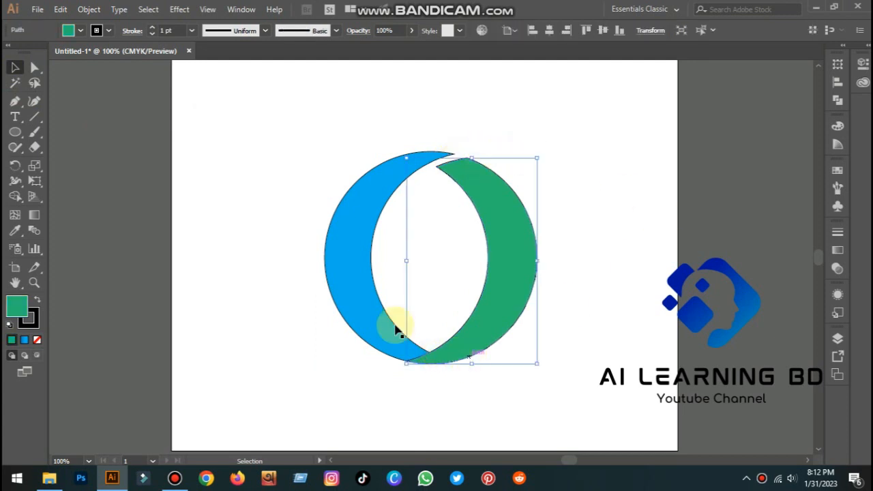
click(89, 9)
mouse_move(164, 287)
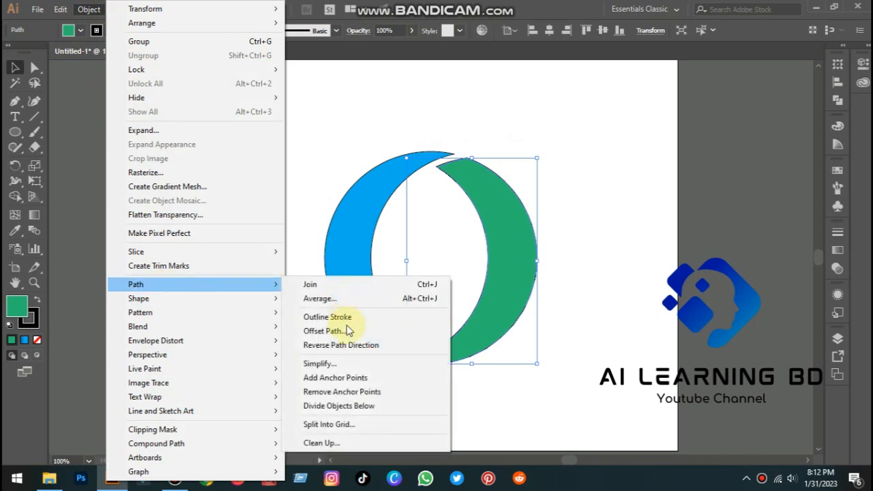
click(346, 332)
click(564, 225)
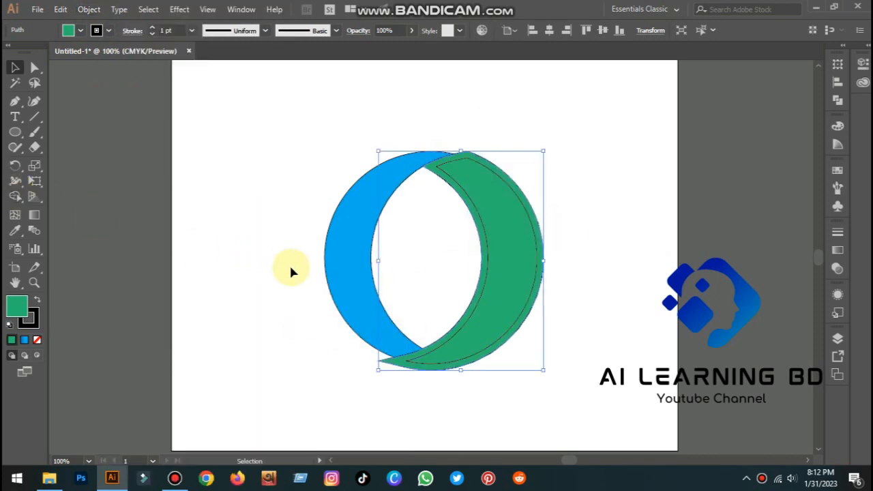
Add the blue crescent to the selection and split off its lower overlap with the offset green crescent using Shape Builder.
shift+click(335, 277)
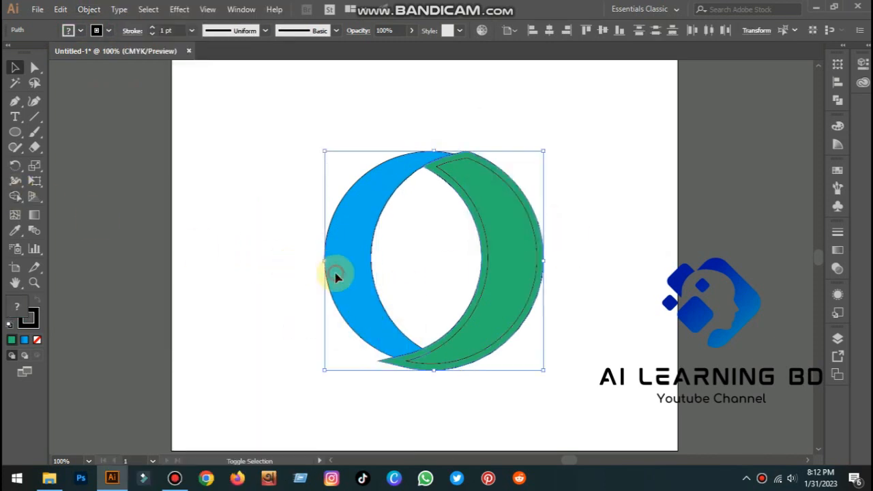
click(15, 196)
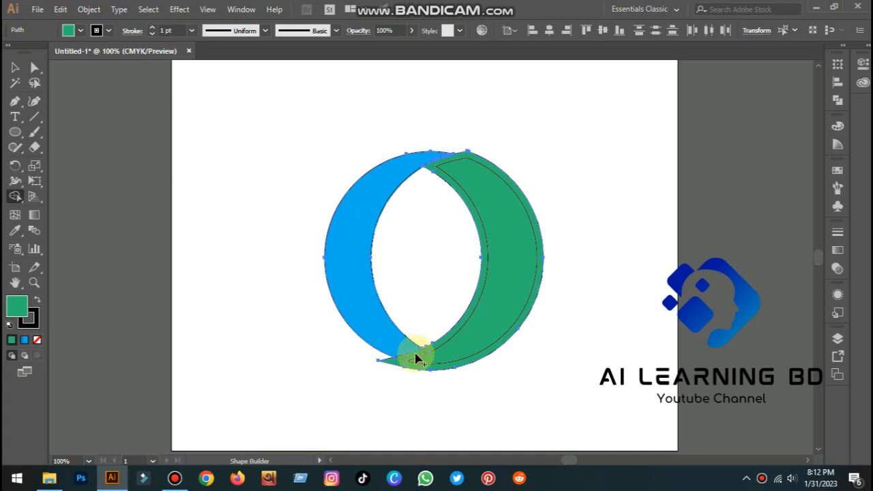
click(418, 357)
click(15, 67)
Delete the green offset shape to open a gap between the crescents' lower ends.
click(175, 148)
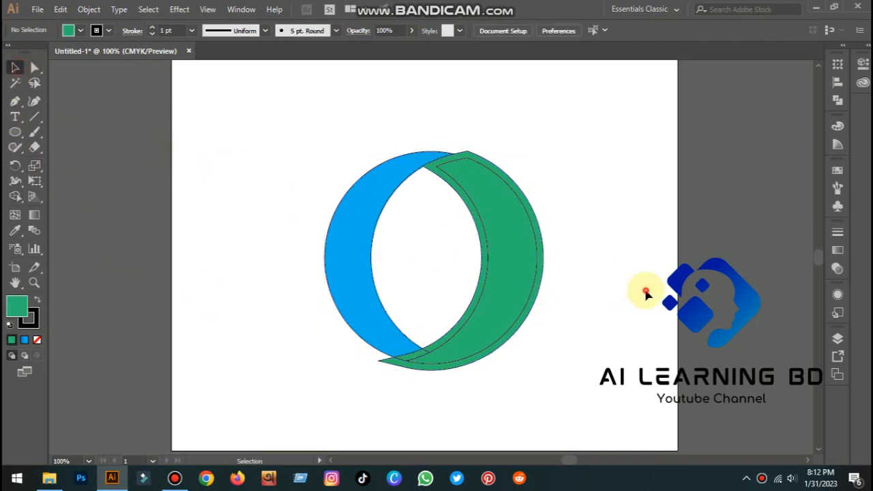
click(397, 366)
key(Delete)
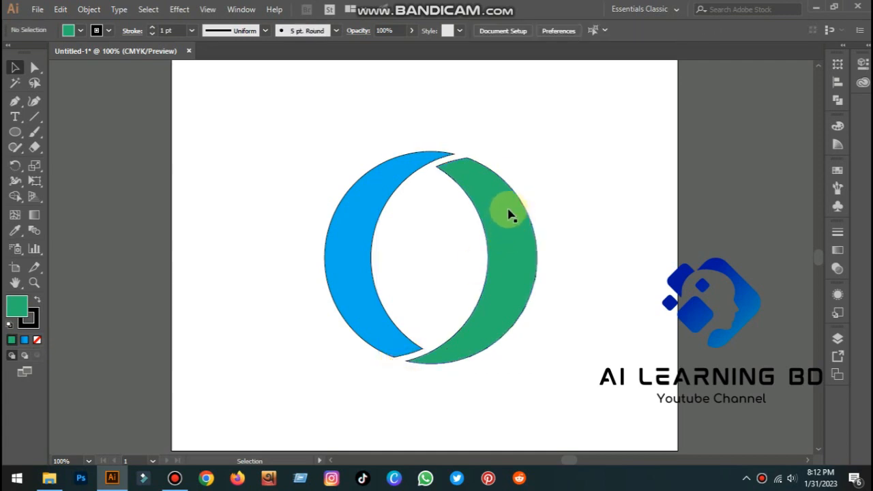
Apply a 3D Extrude & Bevel effect to both crescents with rotations of 20° on X, 0° on Y and 0° on Z.
drag(281, 130, 538, 371)
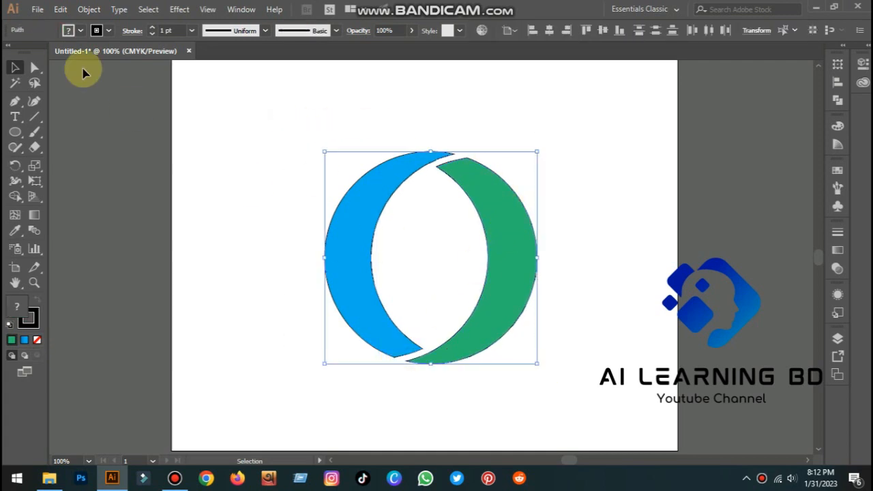
click(89, 11)
click(88, 11)
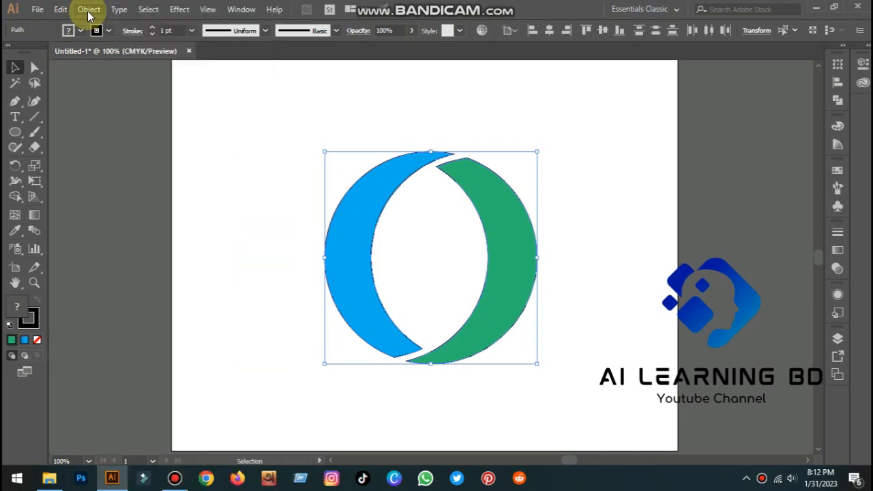
click(184, 10)
mouse_move(198, 82)
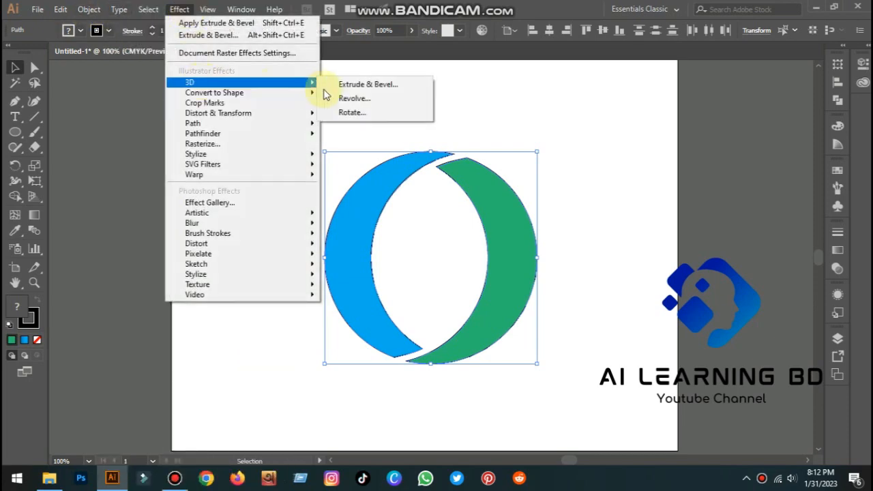
click(351, 87)
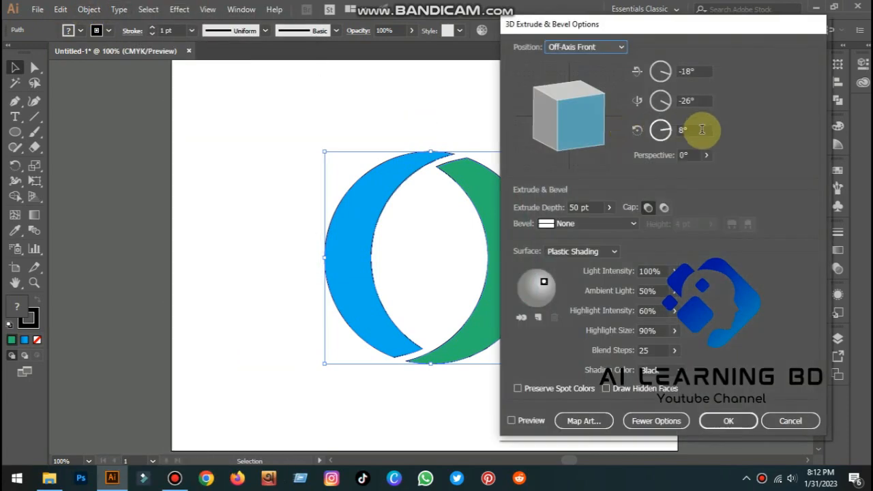
drag(699, 129, 647, 130)
text(0)
drag(697, 101, 656, 101)
text(0)
drag(698, 72, 663, 77)
text(18)
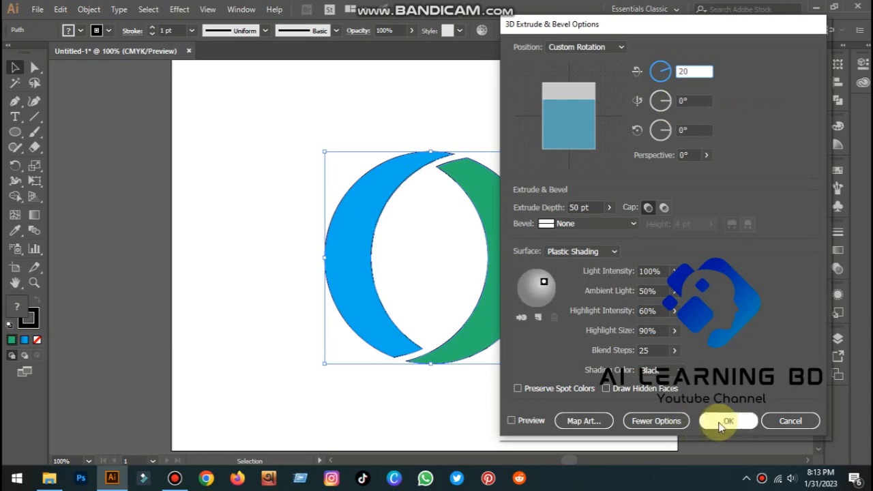
click(717, 414)
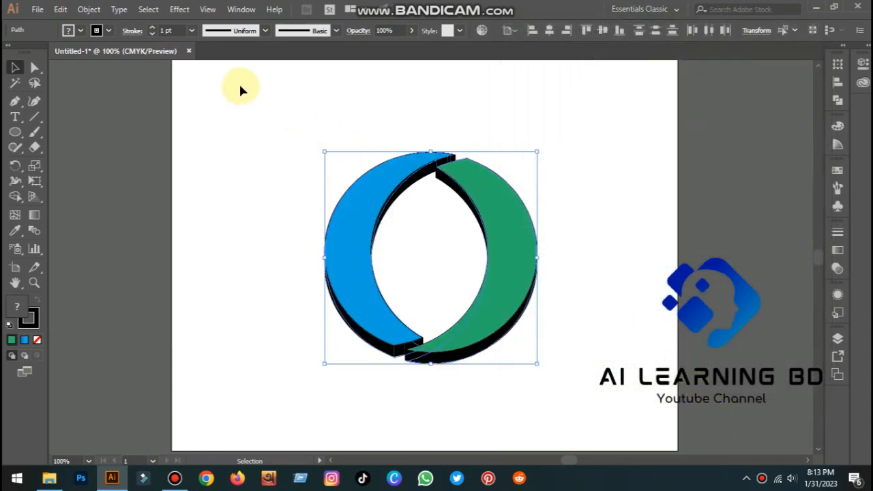
Remove the stroke from both extruded crescents.
click(108, 30)
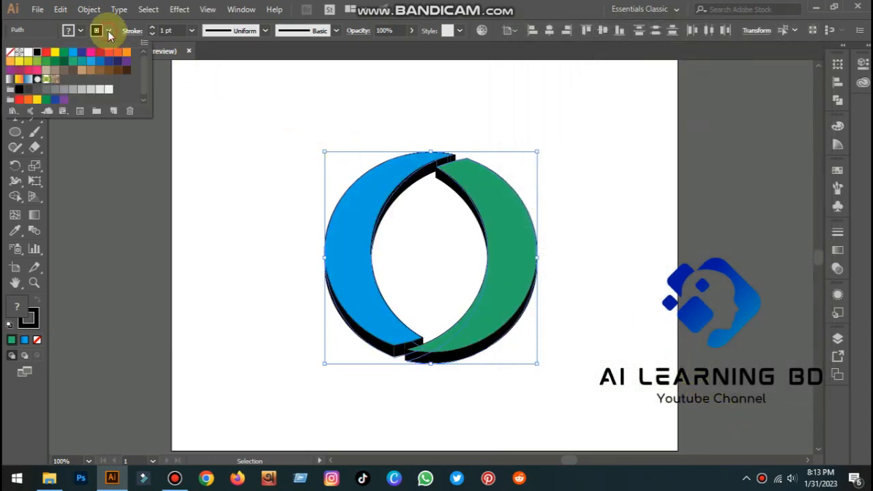
click(9, 53)
click(567, 152)
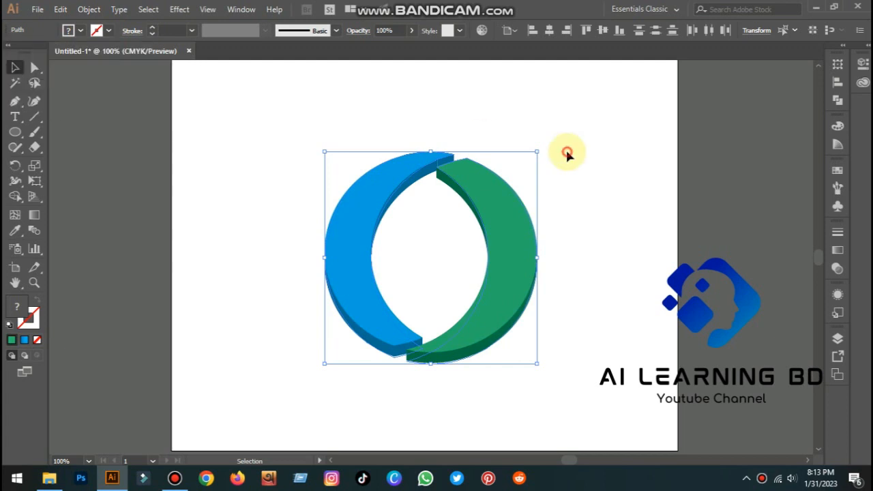
Rotate both crescents 90° counterclockwise with green above blue, and move the logo up near the artboard's upper edge.
drag(540, 370, 532, 157)
click(625, 234)
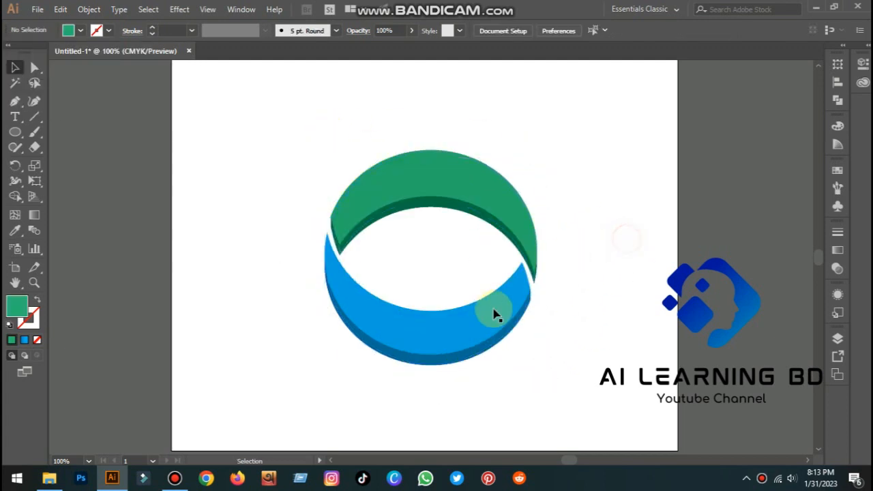
drag(586, 267, 458, 307)
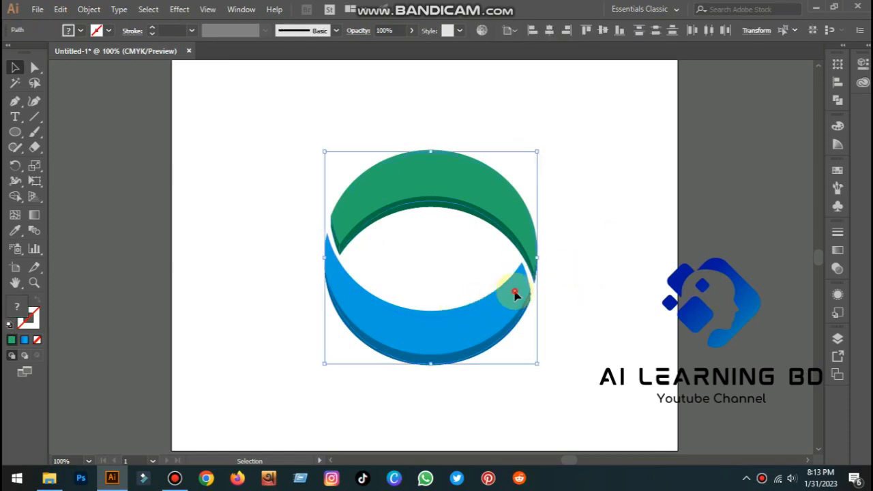
drag(513, 292, 540, 139)
click(624, 270)
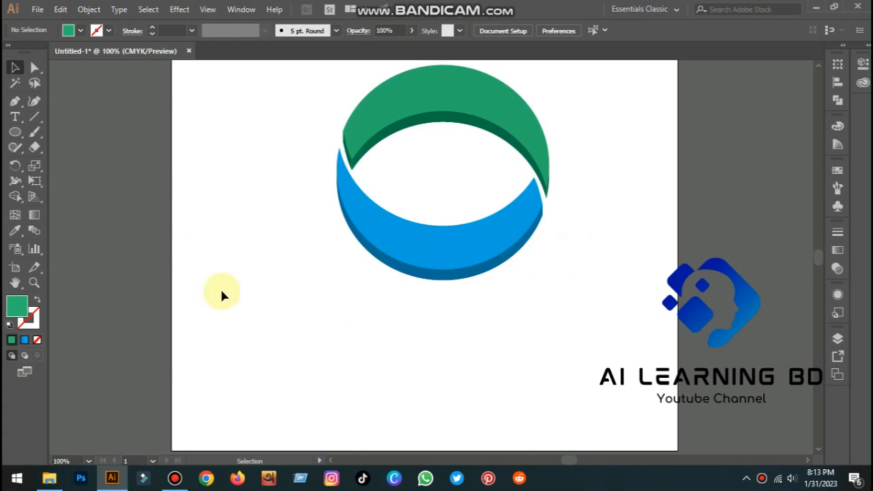
Add the text "ARIF LTD" below the logo.
click(15, 117)
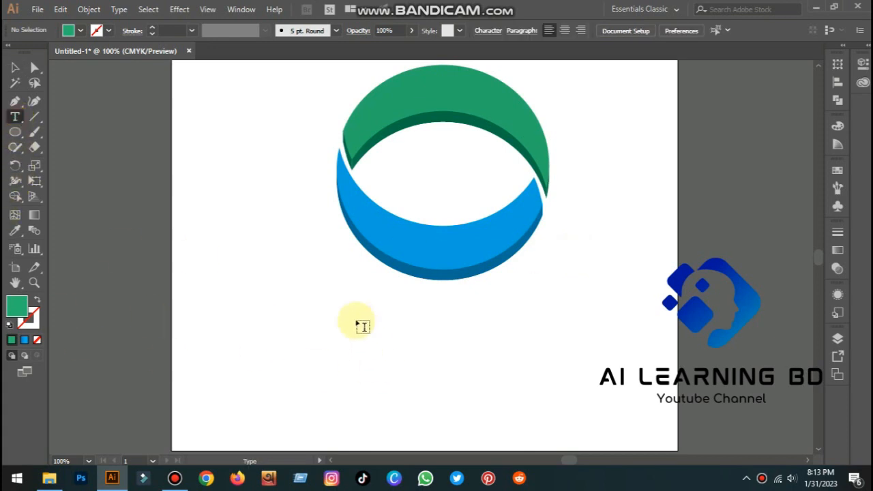
click(307, 332)
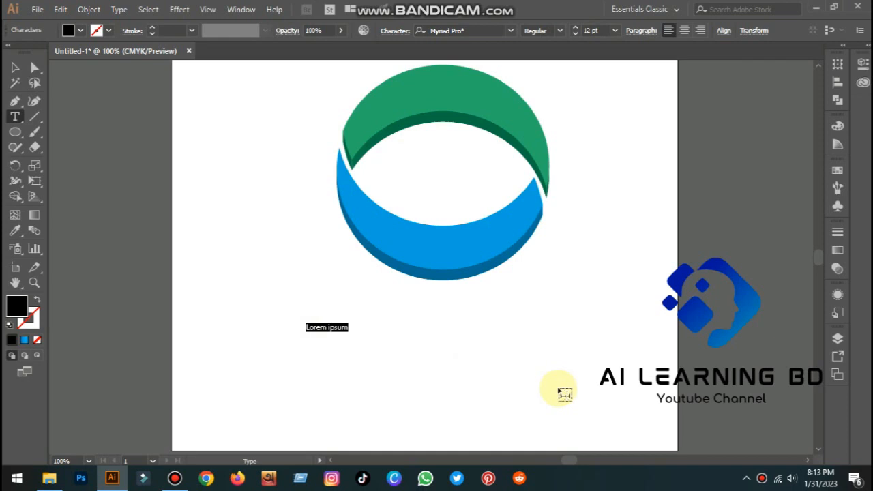
text(ARIF LTD)
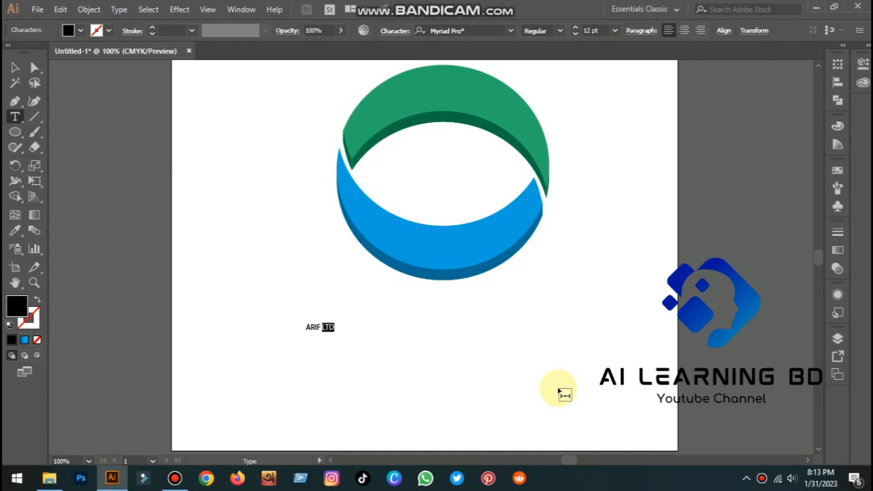
click(15, 67)
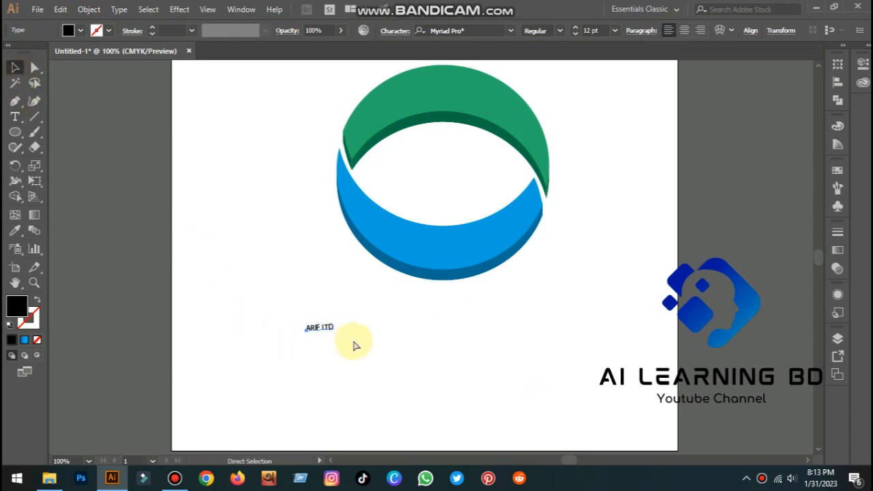
Insert "EXPORT" before "LTD" so the text reads "ARIF EXPORT LTD".
key(ctrl+z)
click(352, 340)
click(323, 327)
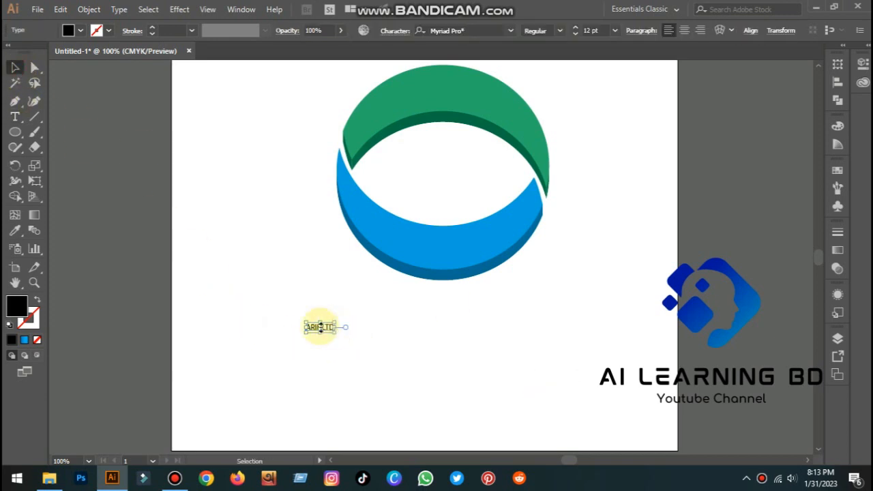
double_click(322, 328)
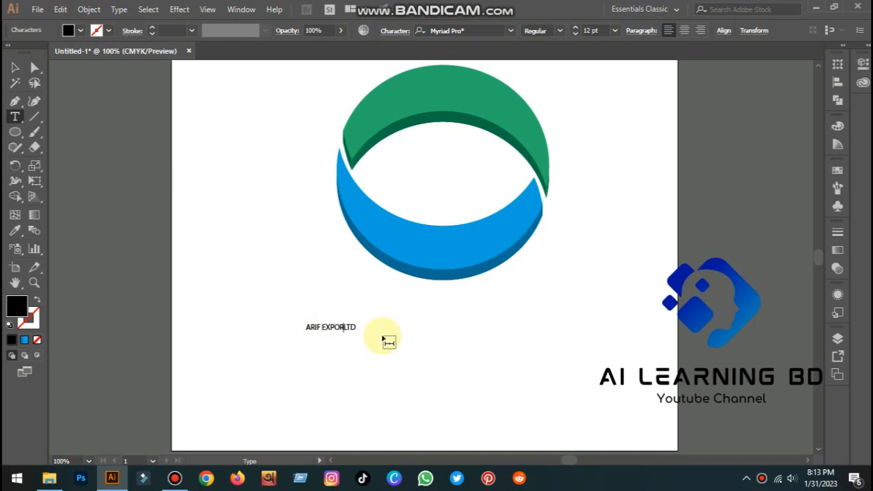
text(EXPORT)
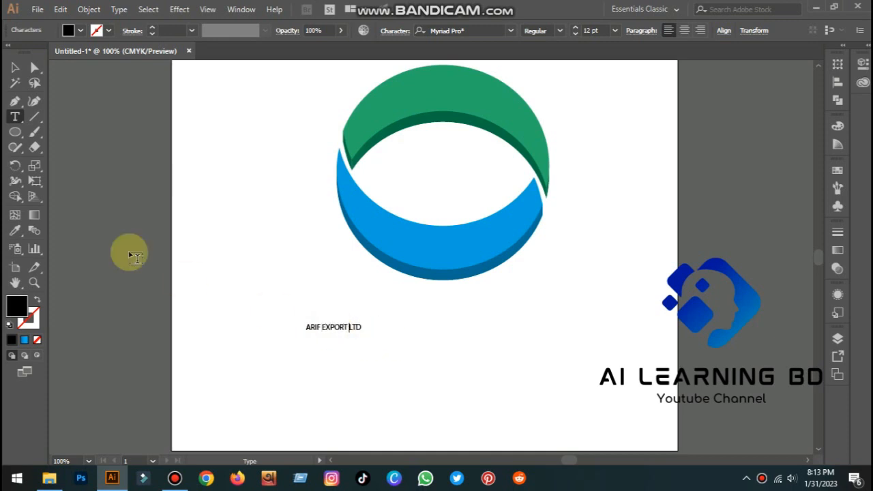
Scale the "ARIF EXPORT LTD" text up to about 49 pt and move it roughly centred beneath the logo.
click(15, 67)
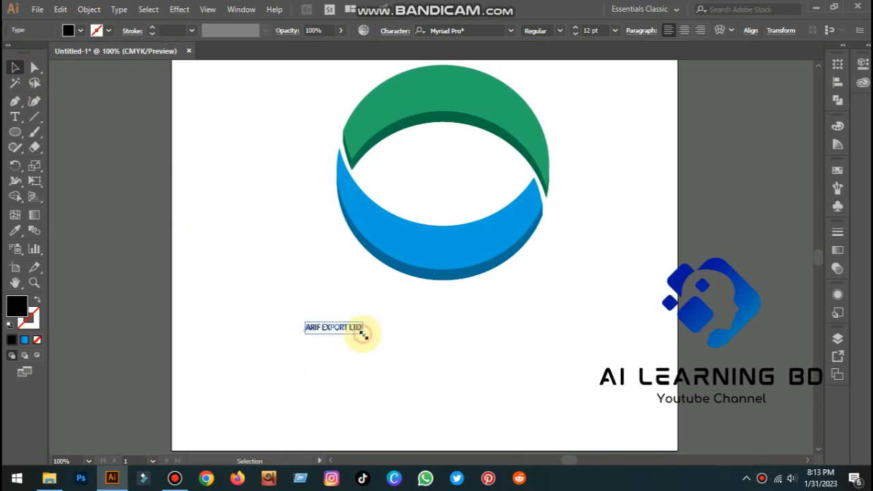
drag(362, 333, 446, 375)
drag(372, 334, 493, 353)
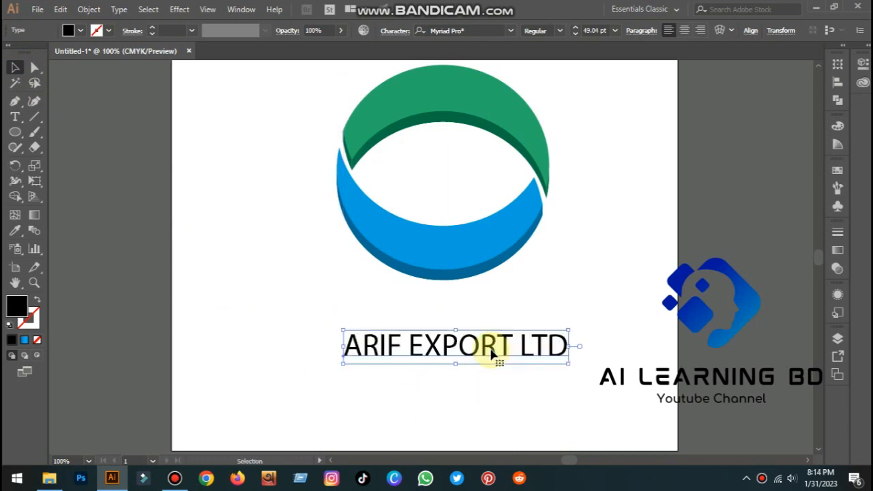
Fill the "ARIF EXPORT LTD" text with the CMYK Cyan swatch.
click(76, 30)
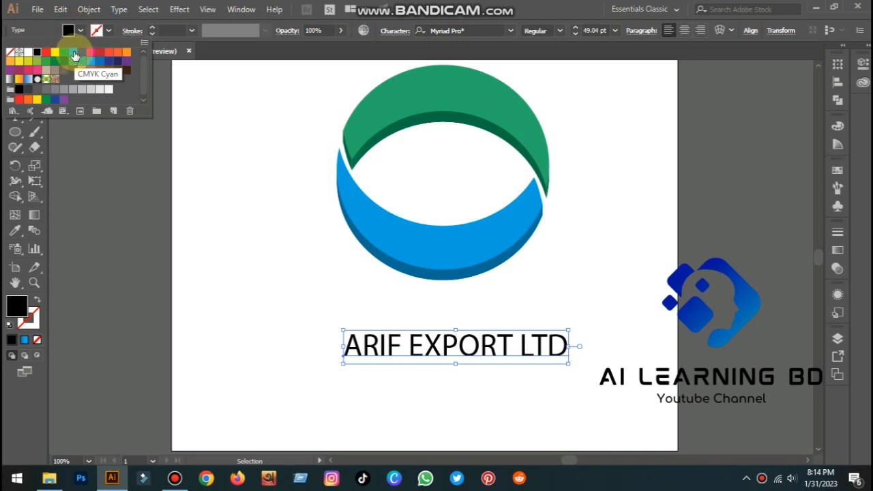
click(72, 52)
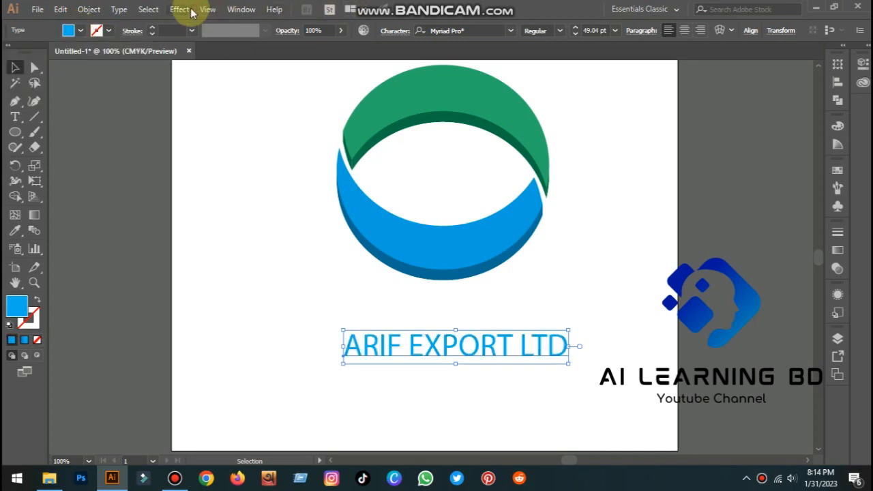
Apply a 3D Extrude & Bevel effect to the text with X rotation 20°, Y and Z rotation 0°, and perspective 0°, previewing it before accepting.
click(180, 9)
mouse_move(205, 85)
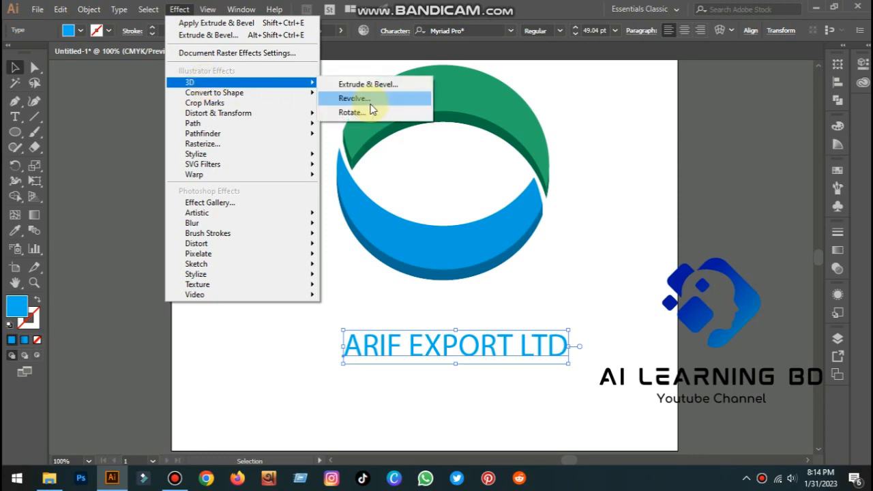
click(361, 83)
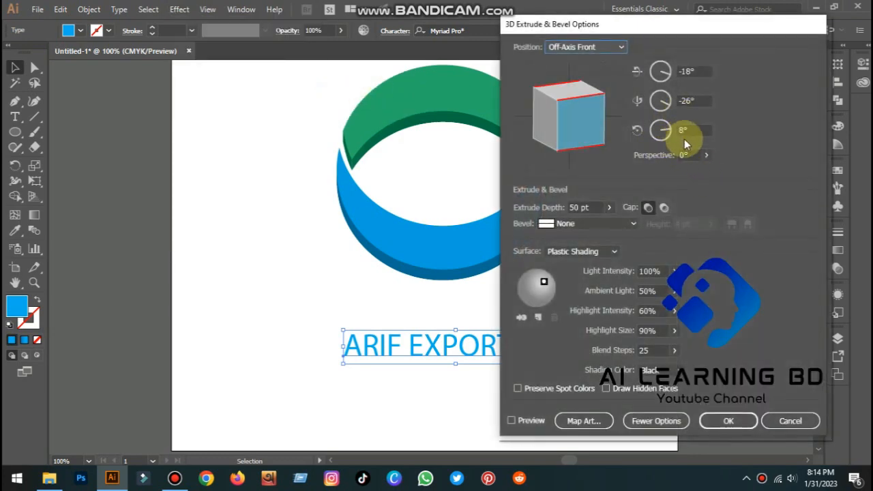
click(685, 155)
text(0)
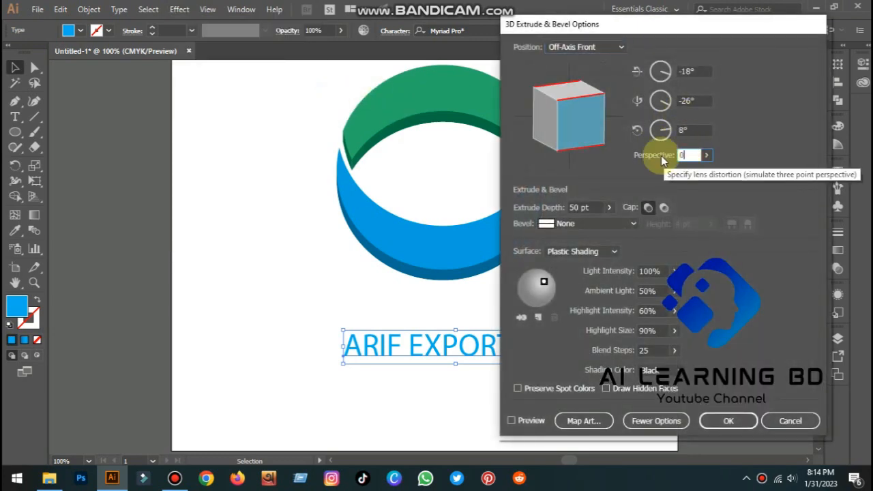
drag(695, 130, 677, 127)
text(0)
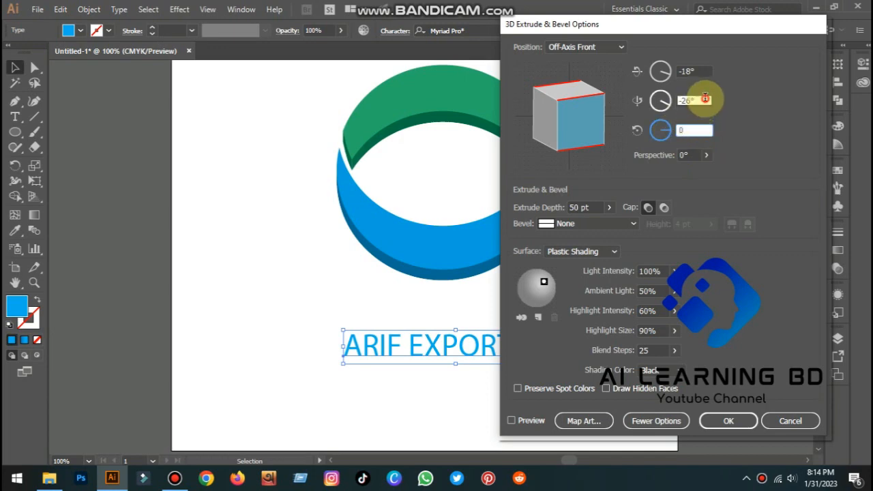
drag(705, 100, 669, 100)
text(0)
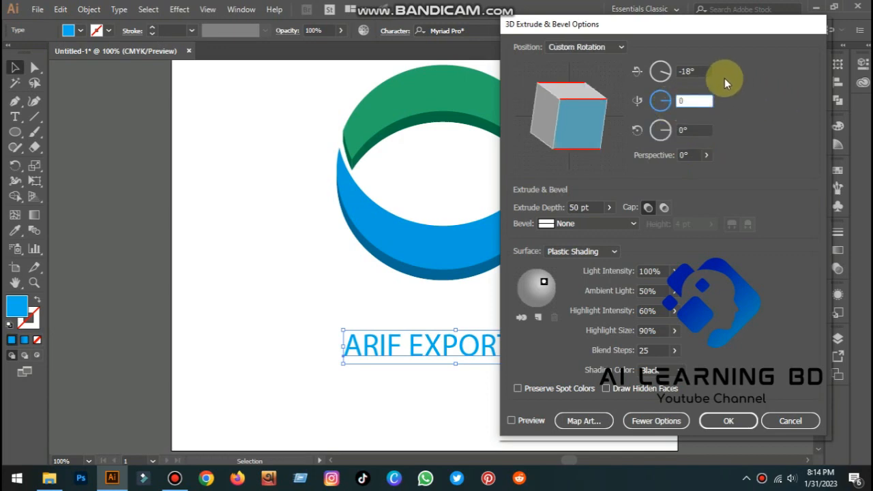
drag(697, 72, 671, 71)
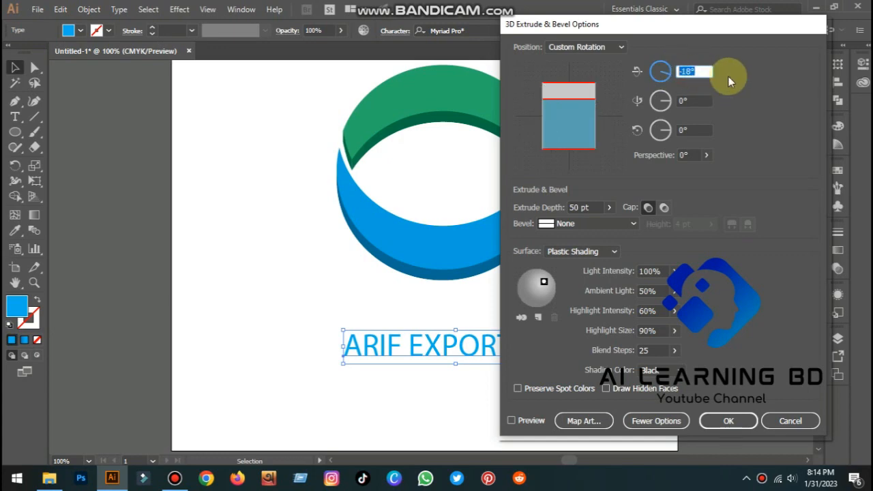
text(20)
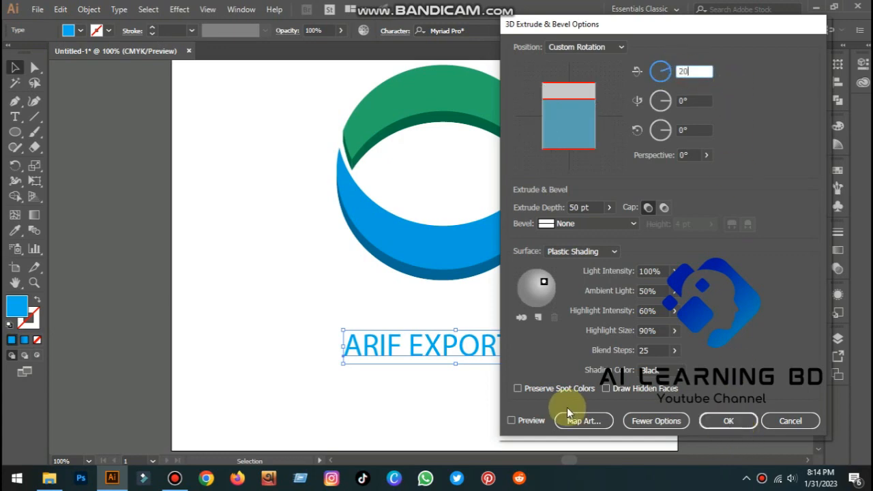
click(513, 420)
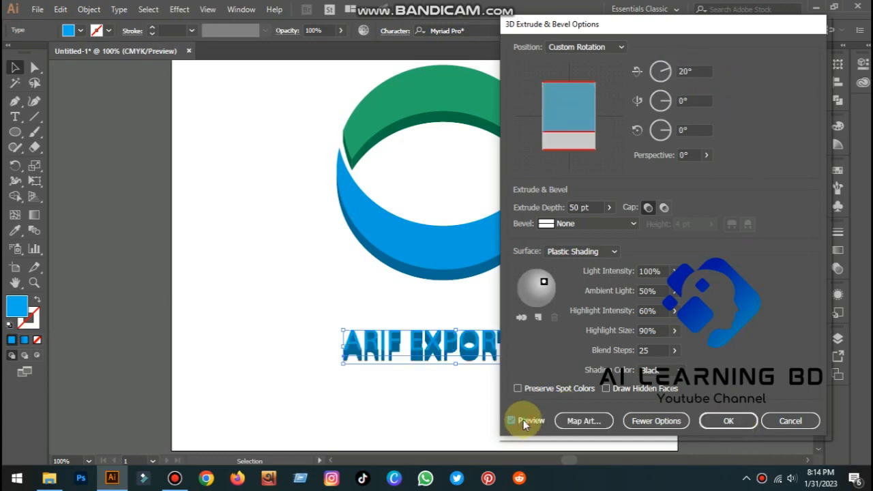
click(728, 420)
click(641, 374)
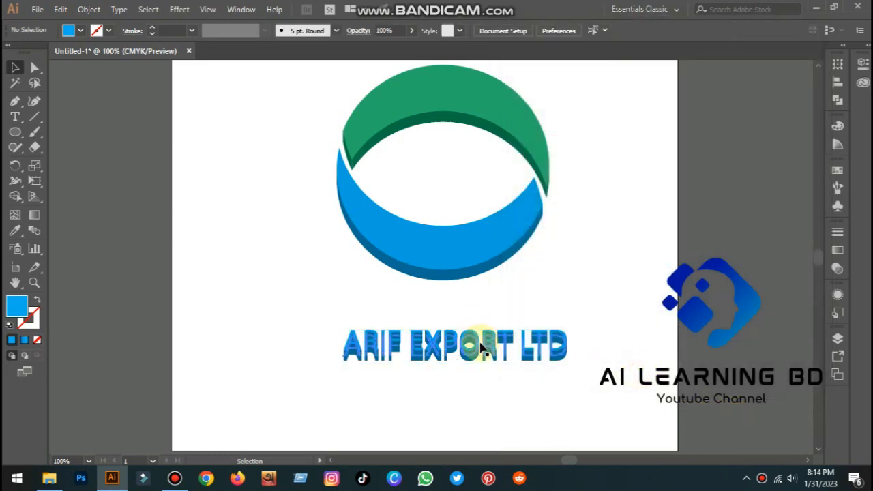
Move the 3D "ARIF EXPORT LTD" text up to sit directly beneath the blue crescent.
drag(480, 348, 461, 304)
click(598, 351)
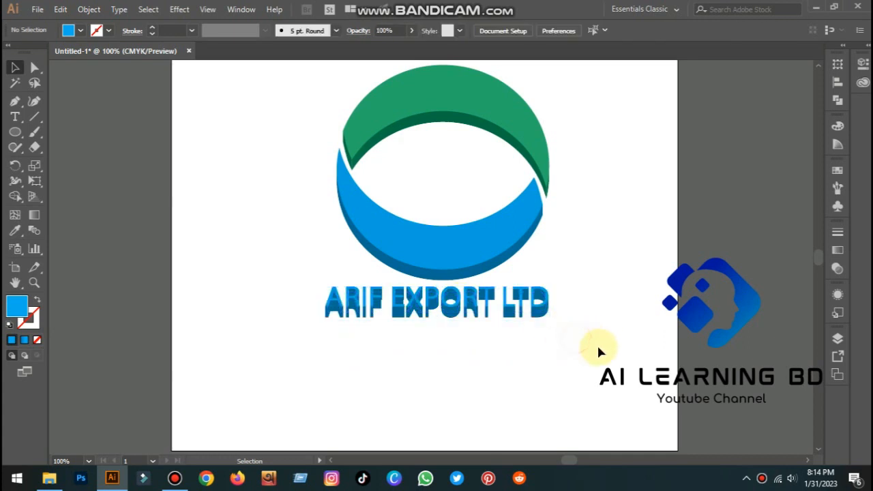
Scale both crescents of the logo down together about their centre to a little over half their size.
drag(578, 384, 413, 220)
click(591, 197)
click(546, 178)
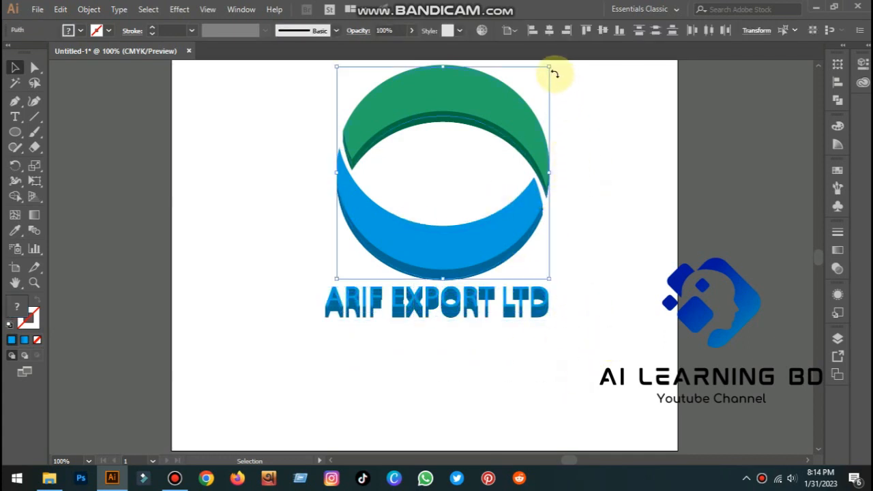
drag(551, 67, 505, 111)
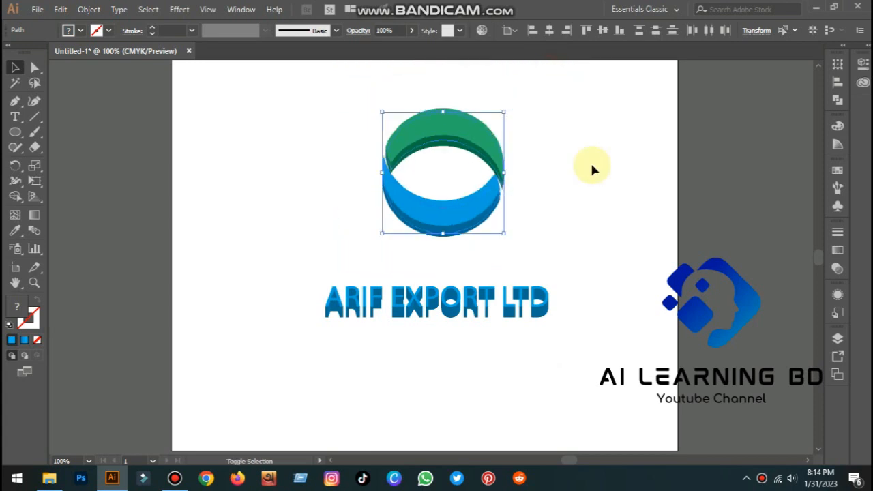